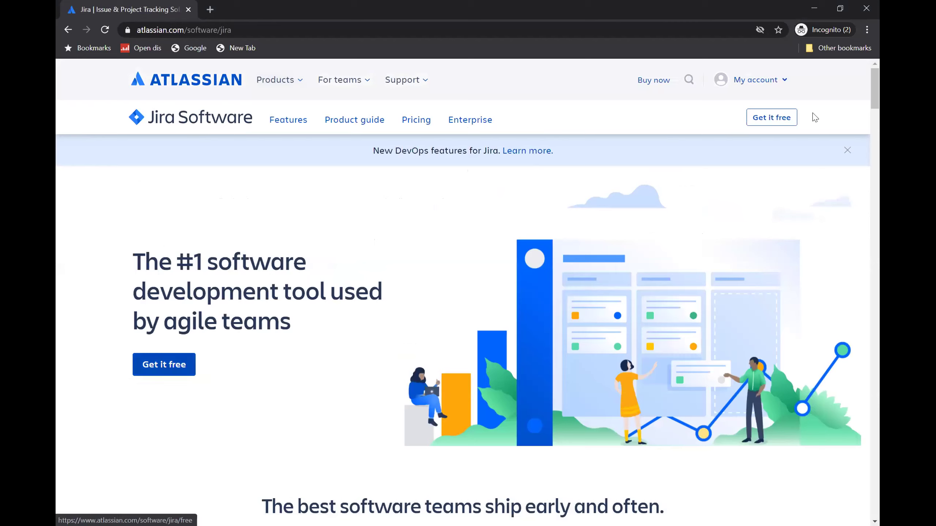
- Use 'Get it free' on the Jira Software page to reach the free sign-up page
{"action": "left_click", "coordinate": [422, 123]}
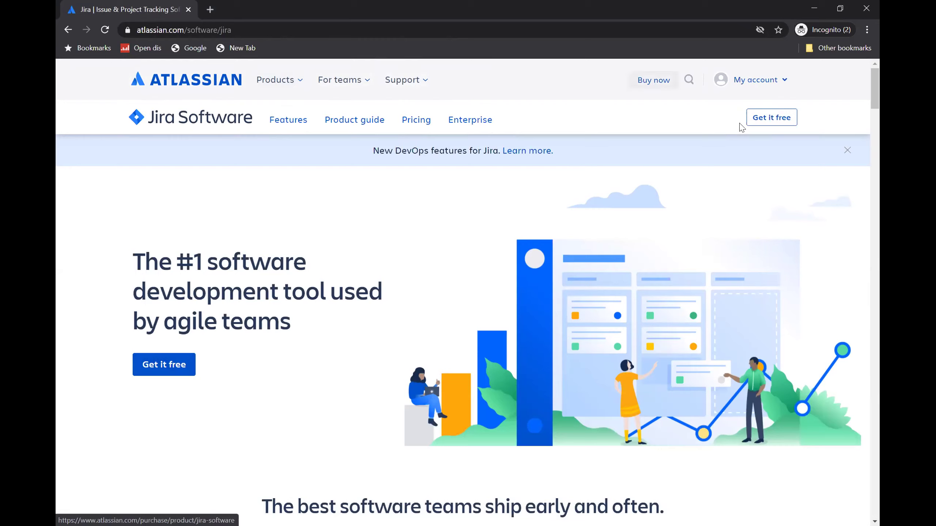
{"action": "left_click", "coordinate": [776, 123]}
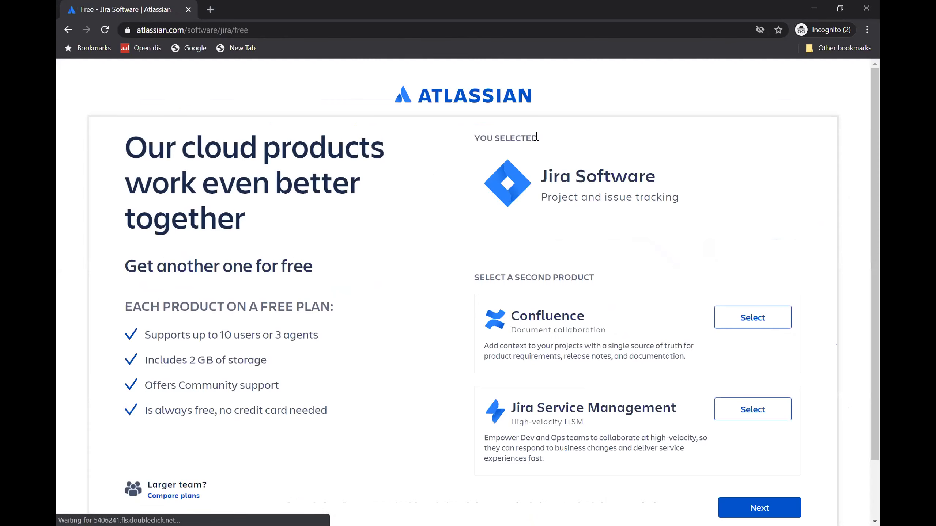
{"action": "left_click_drag", "start_coordinate": [547, 176], "coordinate": [544, 175]}
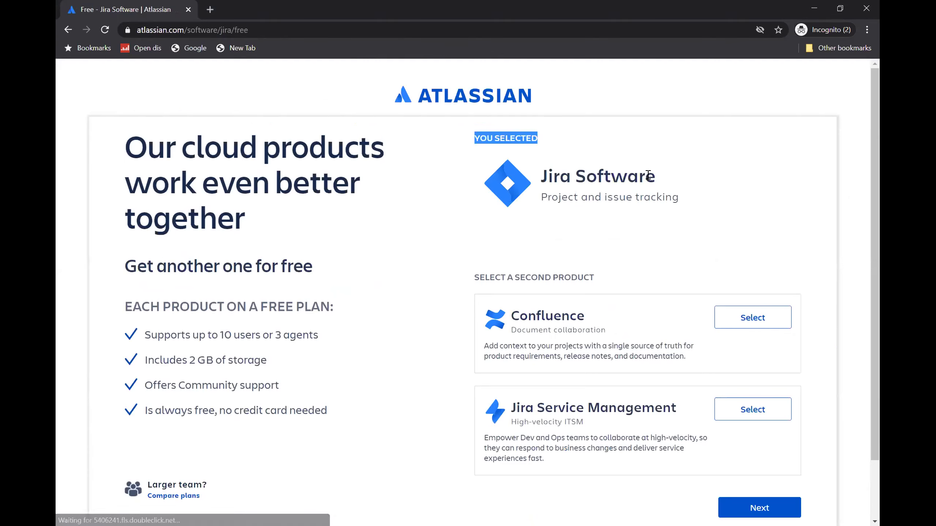
{"action": "left_click_drag", "start_coordinate": [649, 174], "coordinate": [659, 181]}
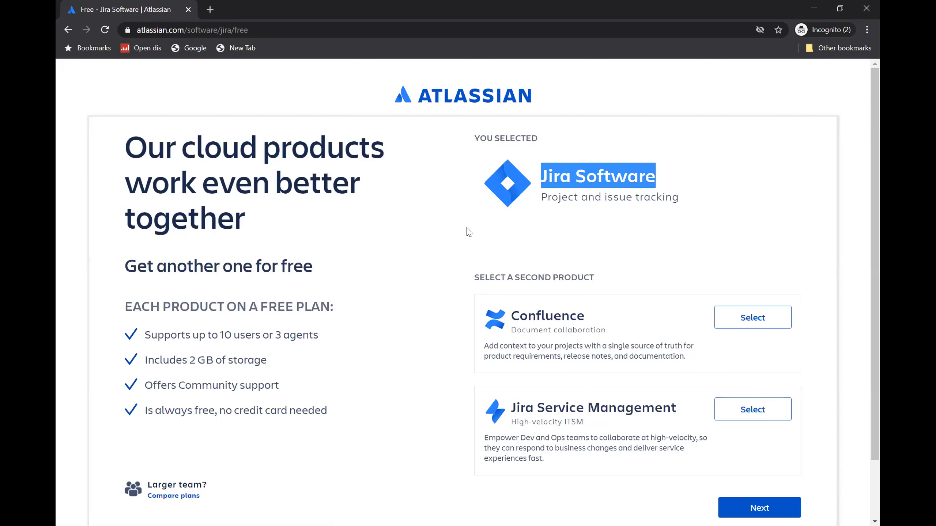
{"action": "scroll", "coordinate": [136, 255], "scroll_direction": "down", "scroll_amount": 1}
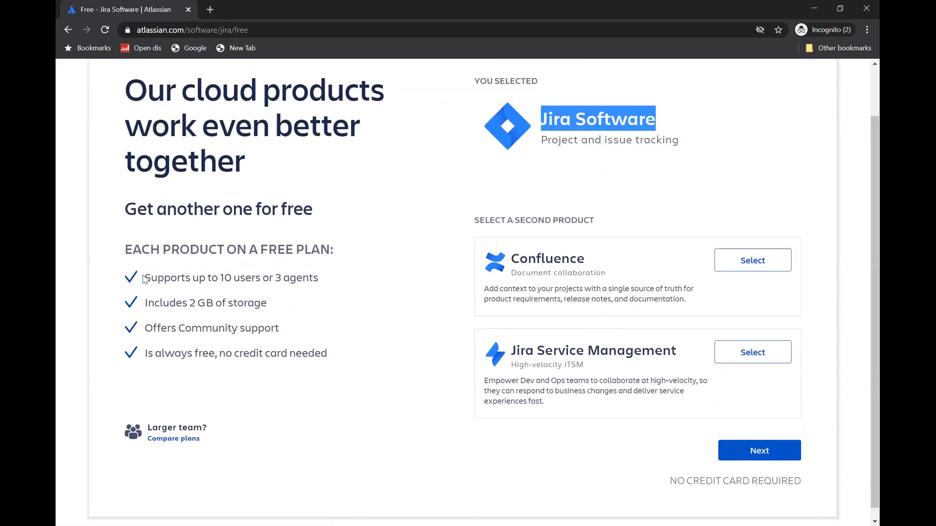
{"action": "left_click_drag", "start_coordinate": [146, 277], "coordinate": [319, 279]}
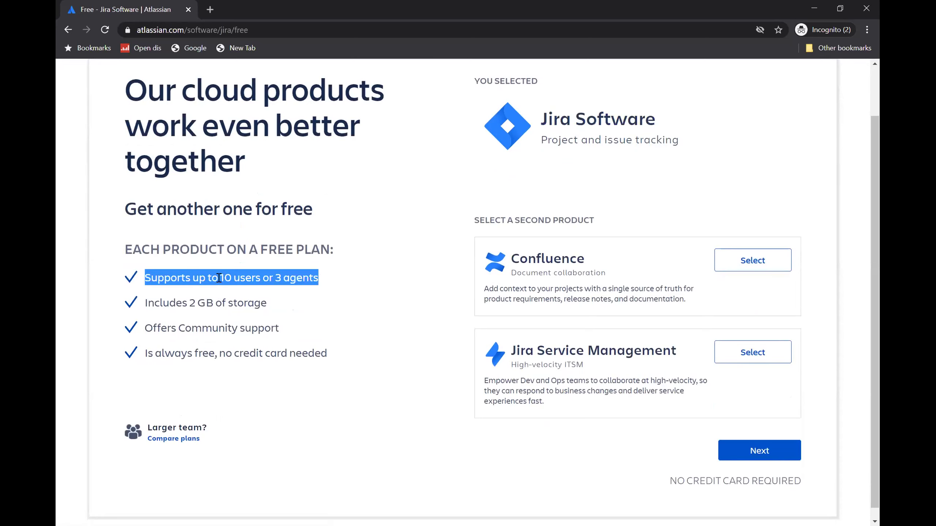
{"action": "left_click", "coordinate": [273, 278]}
{"action": "left_click_drag", "start_coordinate": [275, 278], "coordinate": [319, 278]}
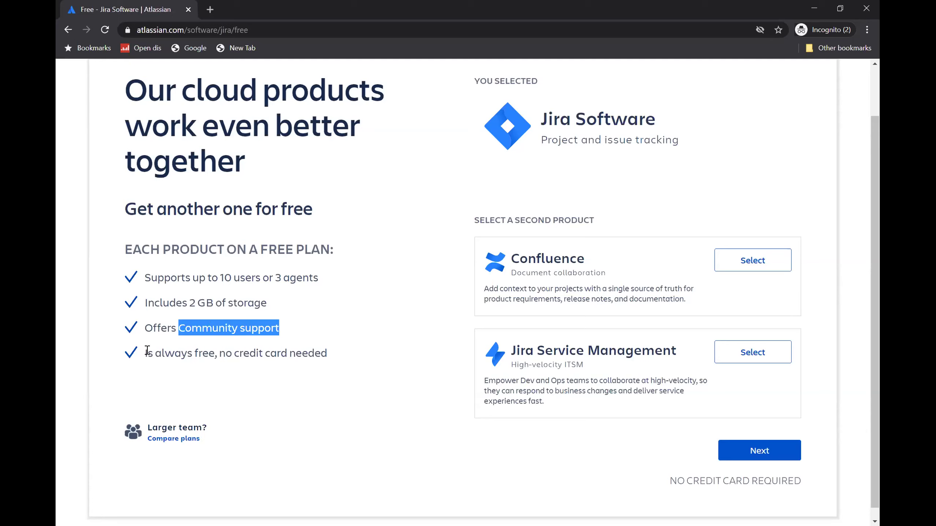
{"action": "left_click_drag", "start_coordinate": [146, 353], "coordinate": [334, 353]}
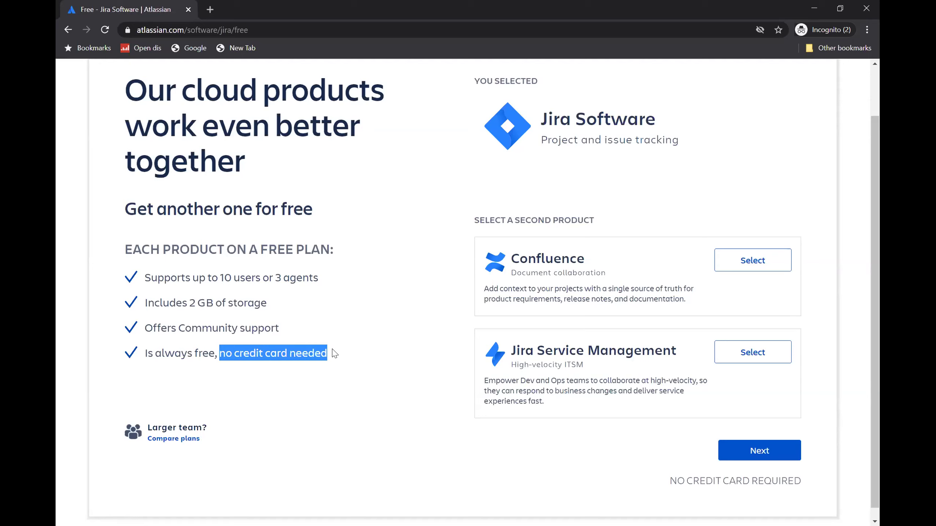
{"action": "left_click", "coordinate": [225, 355]}
{"action": "left_click_drag", "start_coordinate": [267, 352], "coordinate": [335, 356]}
{"action": "left_click_drag", "start_coordinate": [221, 278], "coordinate": [261, 279]}
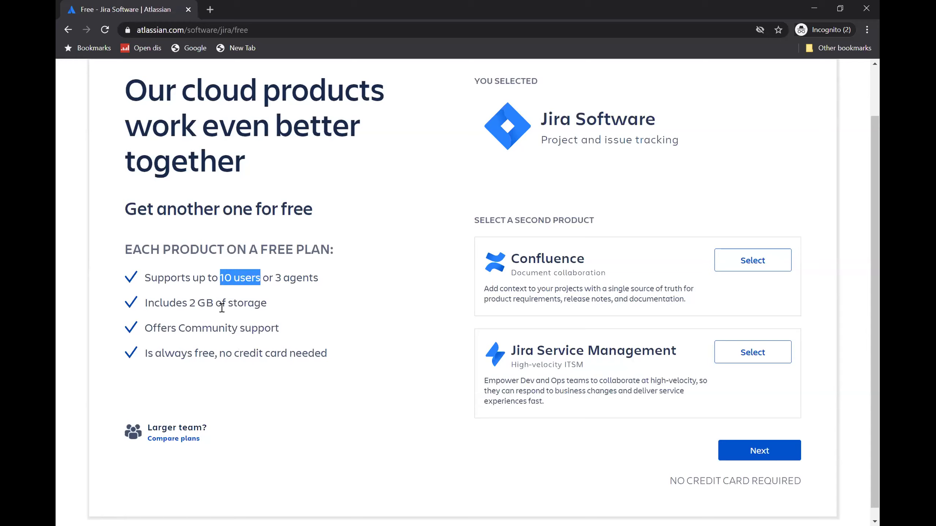
{"action": "left_click_drag", "start_coordinate": [190, 305], "coordinate": [214, 304]}
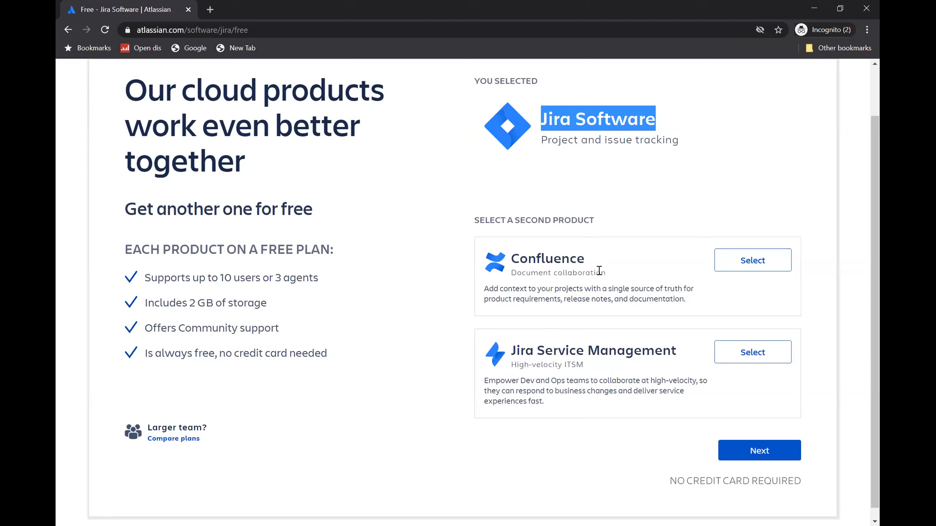
- Leave Confluence and Jira Service Management unselected and proceed with Jira Software alone
{"action": "left_click", "coordinate": [752, 269]}
{"action": "left_click", "coordinate": [733, 355]}
{"action": "left_click", "coordinate": [572, 122]}
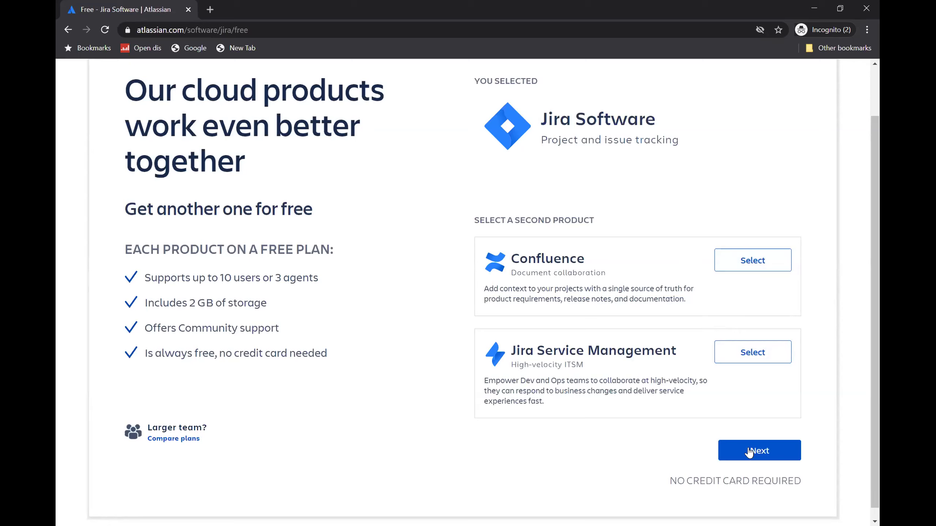
{"action": "left_click_drag", "start_coordinate": [672, 479], "coordinate": [815, 480]}
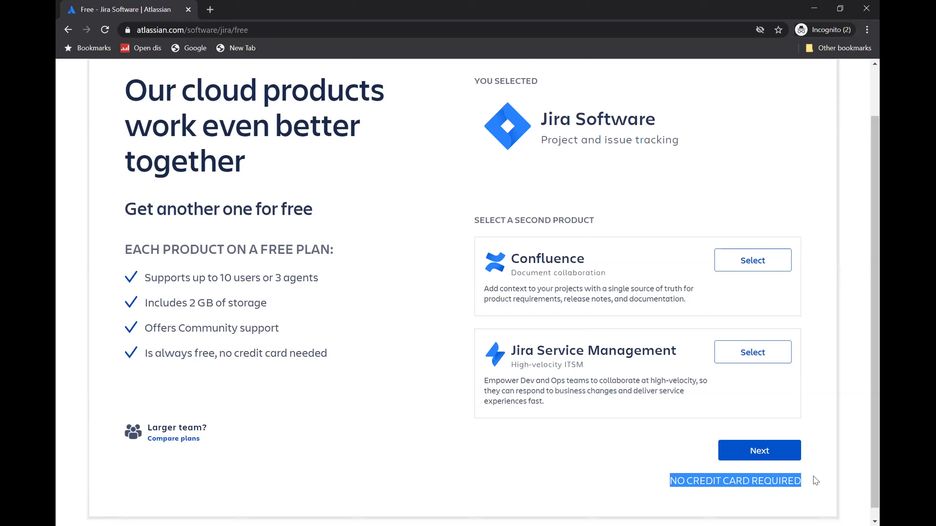
{"action": "left_click", "coordinate": [816, 481]}
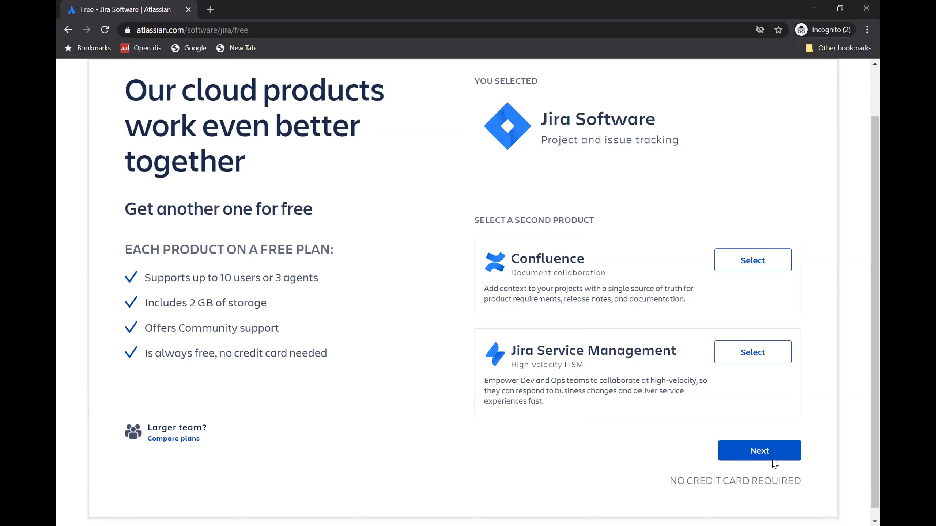
{"action": "left_click", "coordinate": [761, 457]}
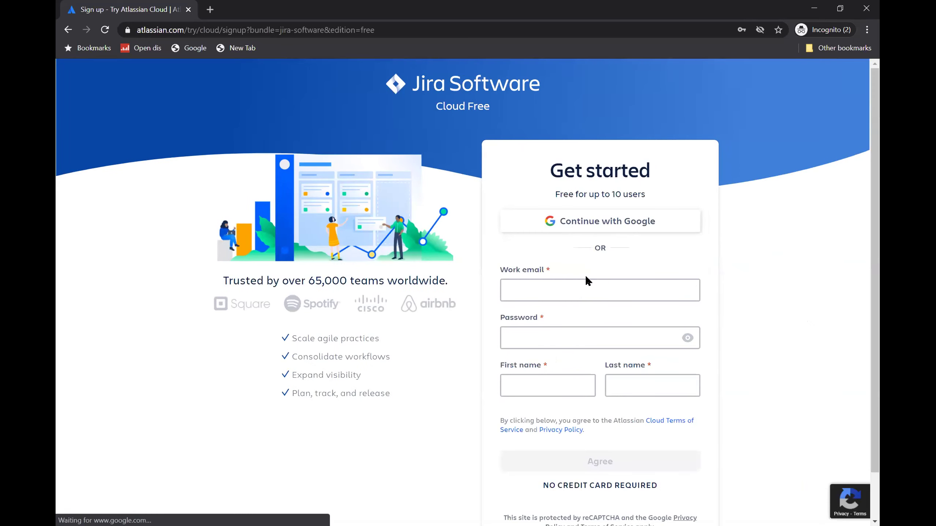
- Enter a Gmail address as the work email and leave the field so it is checked
{"action": "scroll", "coordinate": [587, 278], "scroll_direction": "down", "scroll_amount": 2}
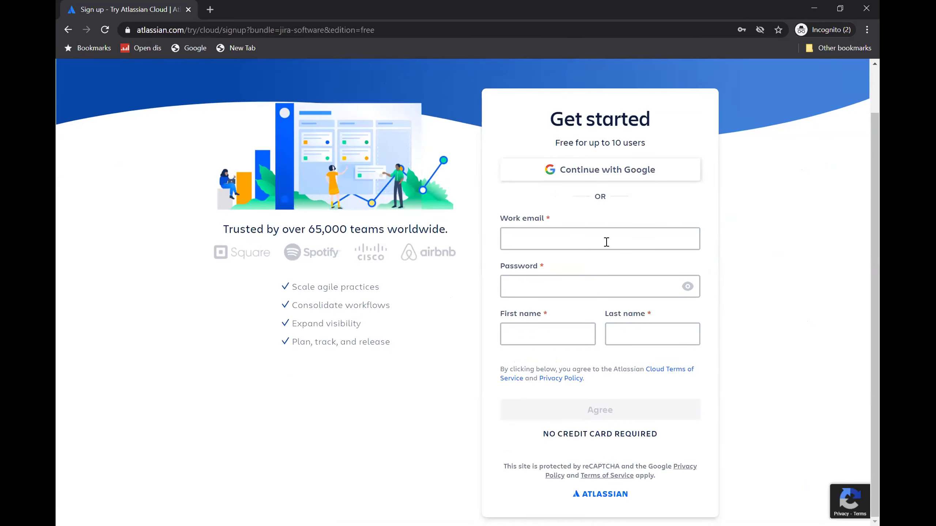
{"action": "left_click_drag", "start_coordinate": [500, 219], "coordinate": [519, 222]}
{"action": "left_click", "coordinate": [662, 215]}
{"action": "left_click", "coordinate": [517, 238]}
{"action": "left_click", "coordinate": [630, 219]}
{"action": "left_click", "coordinate": [526, 236]}
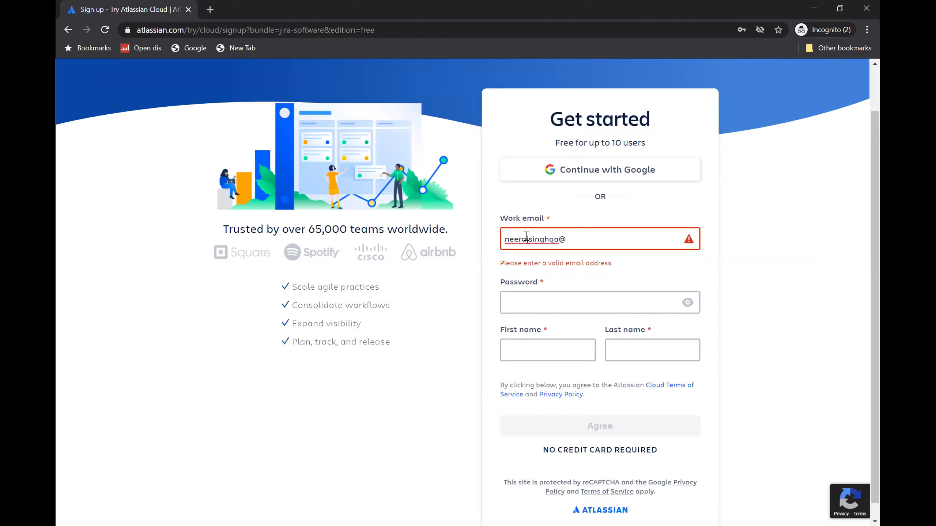
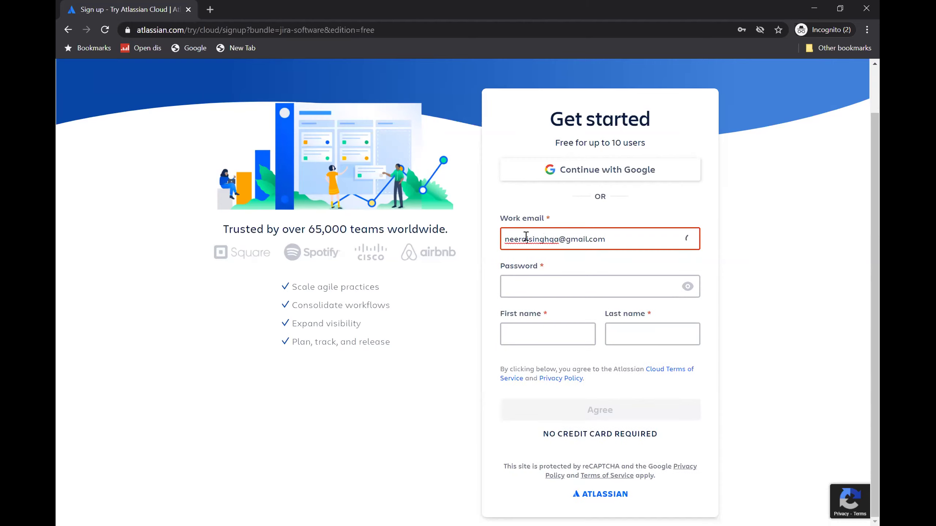
{"action": "left_click", "coordinate": [502, 266]}
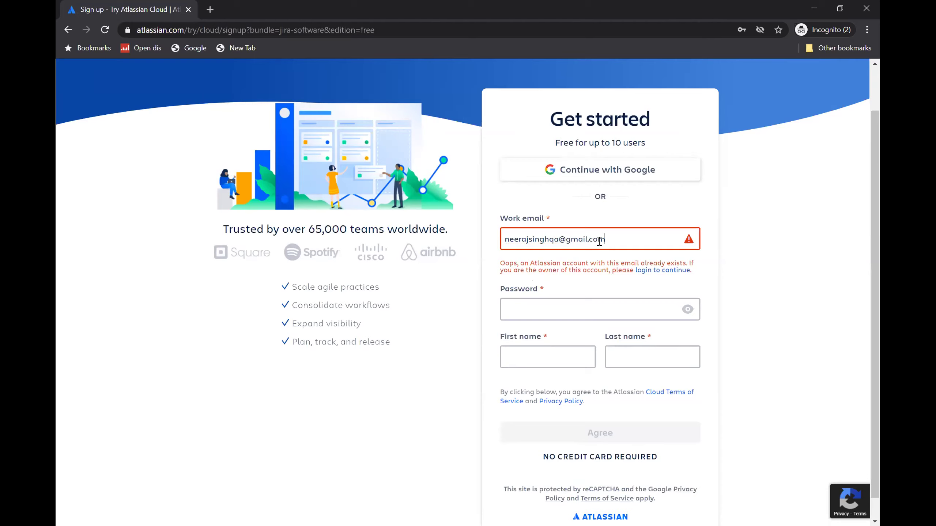
- Overwrite the work email with another Gmail address and reveal its already-registered error
{"action": "left_click_drag", "start_coordinate": [616, 240], "coordinate": [458, 234]}
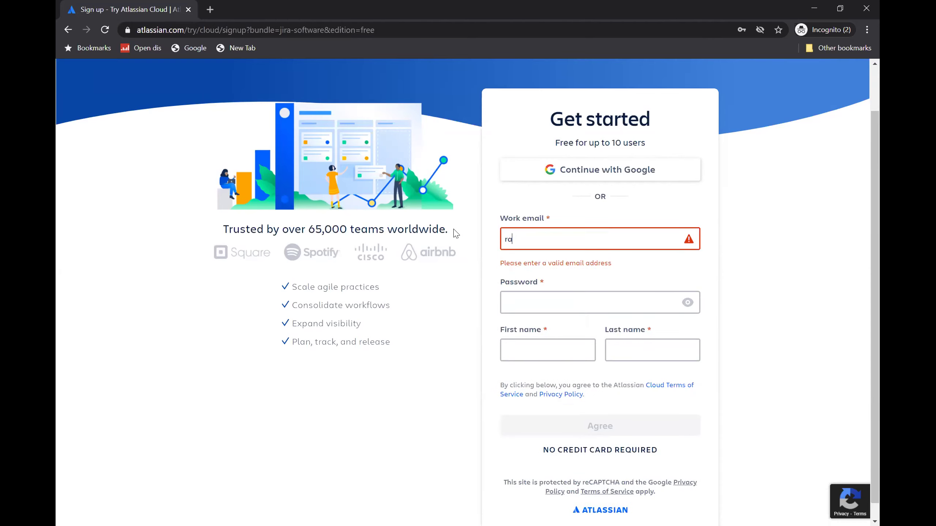
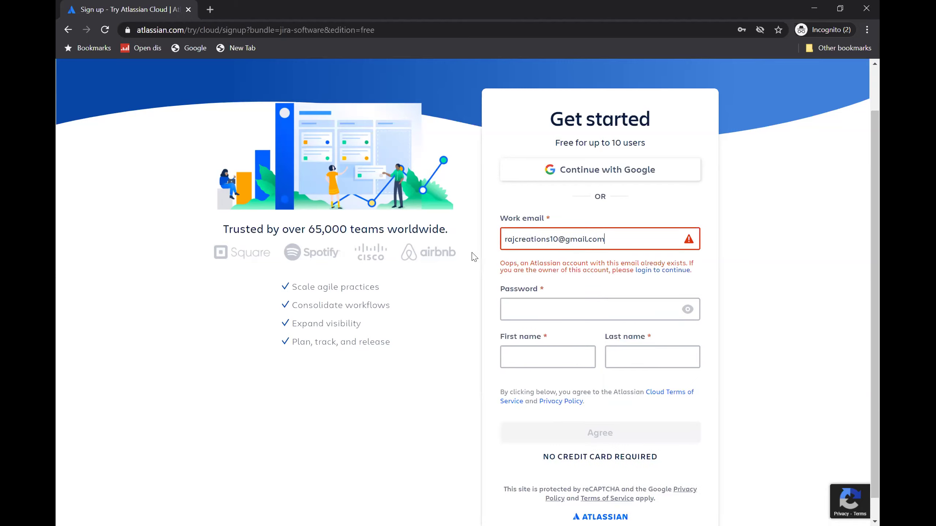
{"action": "triple_click", "coordinate": [617, 236]}
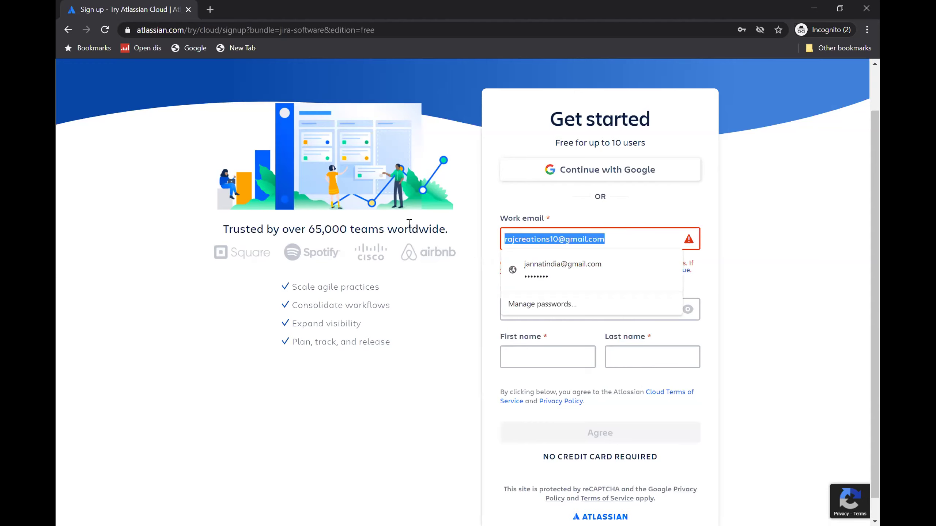
{"action": "left_click", "coordinate": [486, 274]}
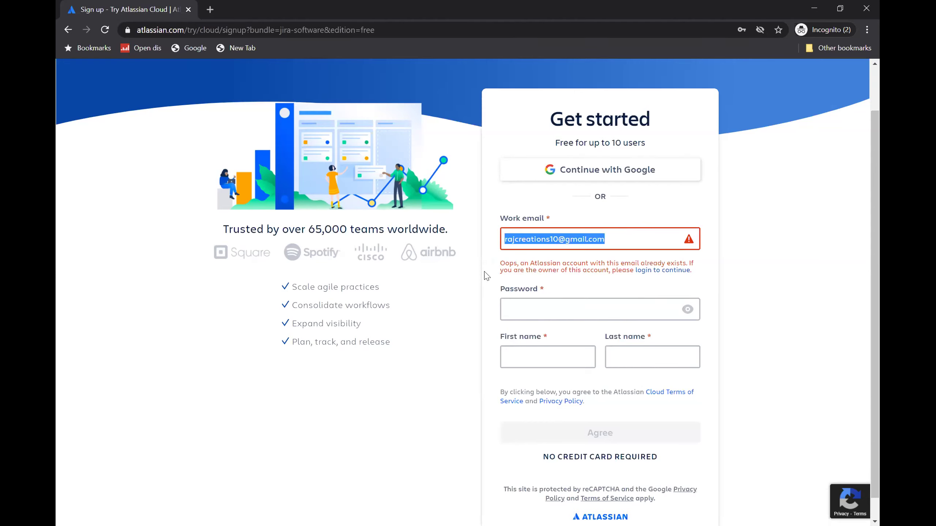
{"action": "triple_click", "coordinate": [618, 236]}
{"action": "left_click", "coordinate": [626, 230]}
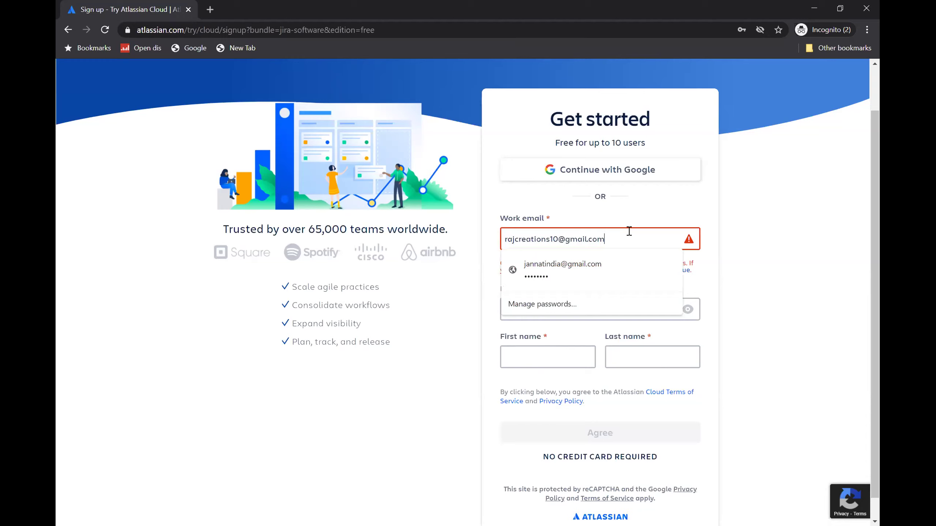
{"action": "left_click_drag", "start_coordinate": [627, 230], "coordinate": [481, 257]}
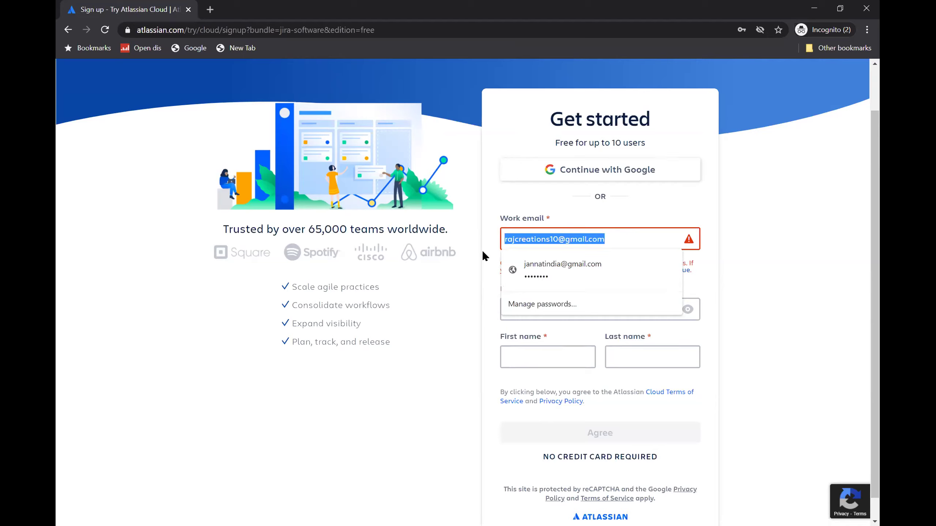
{"action": "left_click", "coordinate": [482, 251]}
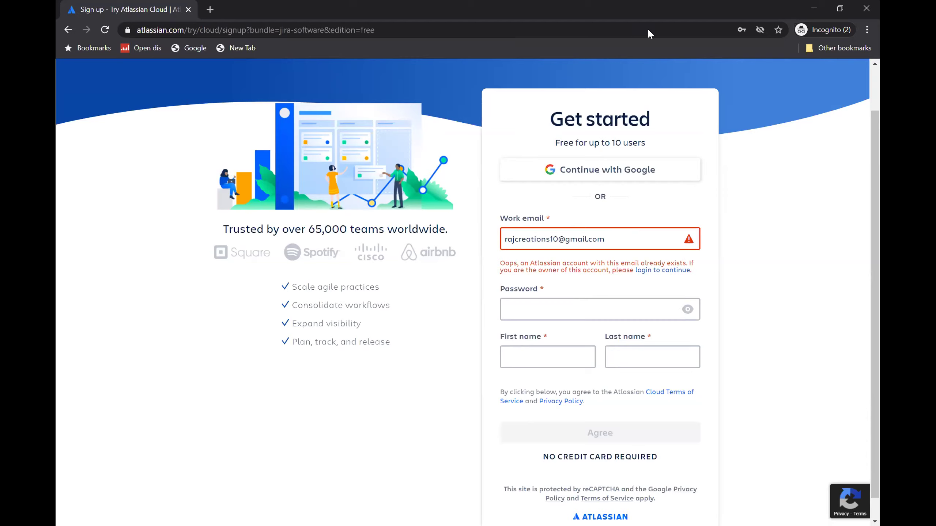
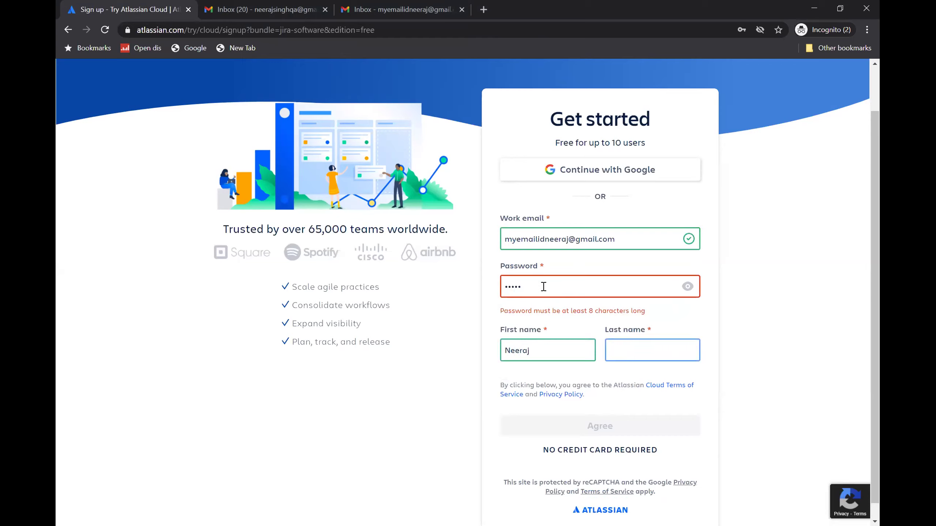
- Replace the too-short password with a 10-character one and agree to the terms to submit signup
{"action": "key", "text": "shift+Tab"}
{"action": "key", "text": "shift+Tab"}
{"action": "type", "text": "••••••••"}
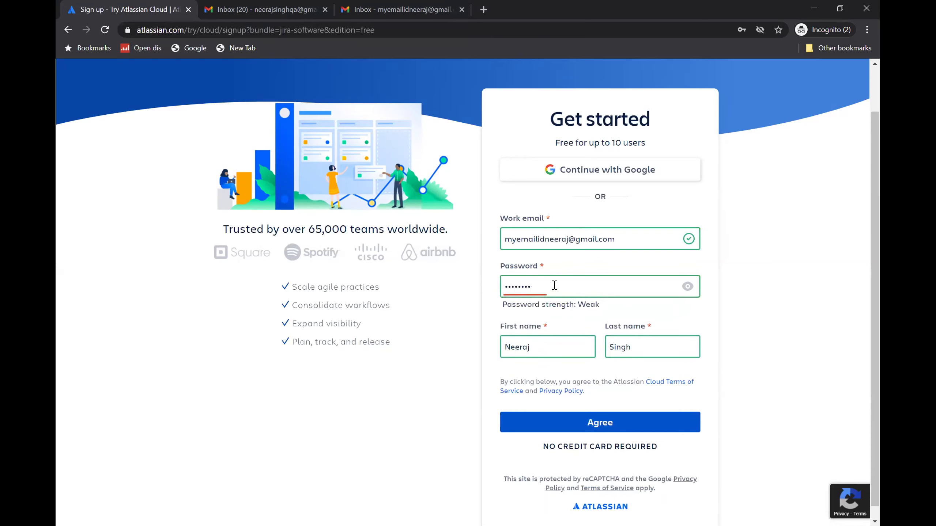
{"action": "key", "text": "ctrl+a"}
{"action": "type", "text": "•••••"}
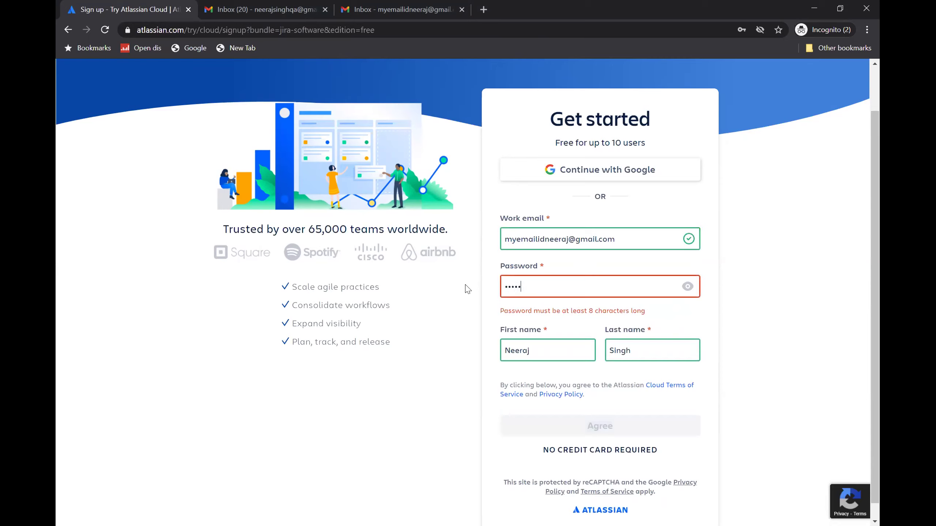
{"action": "type", "text": "•••••"}
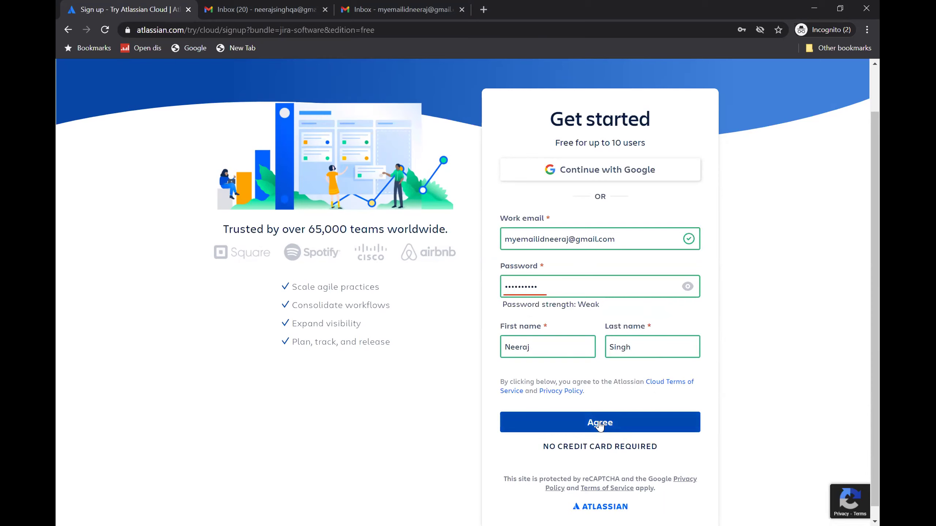
{"action": "left_click", "coordinate": [516, 423]}
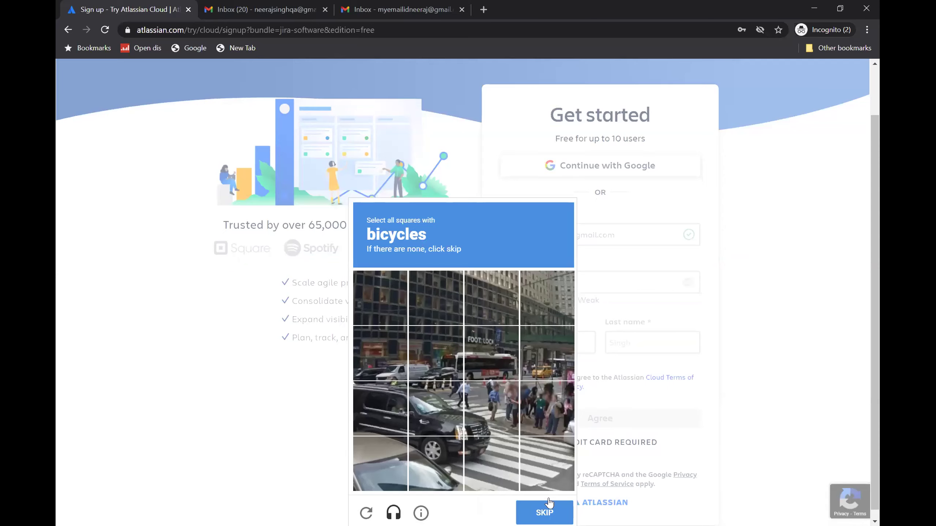
- Select the parking-meter tile in the reCAPTCHA image challenge
{"action": "scroll", "coordinate": [547, 503], "scroll_direction": "down", "scroll_amount": 1}
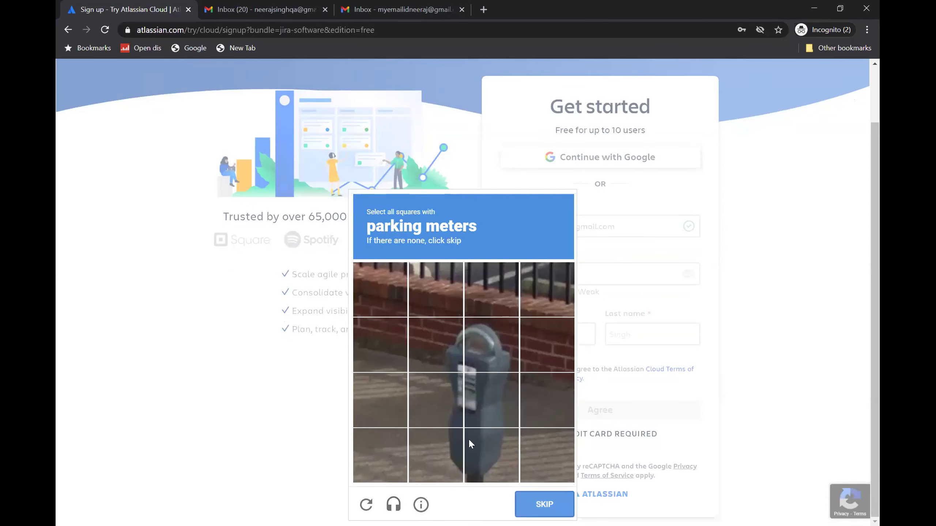
{"action": "left_click", "coordinate": [436, 345]}
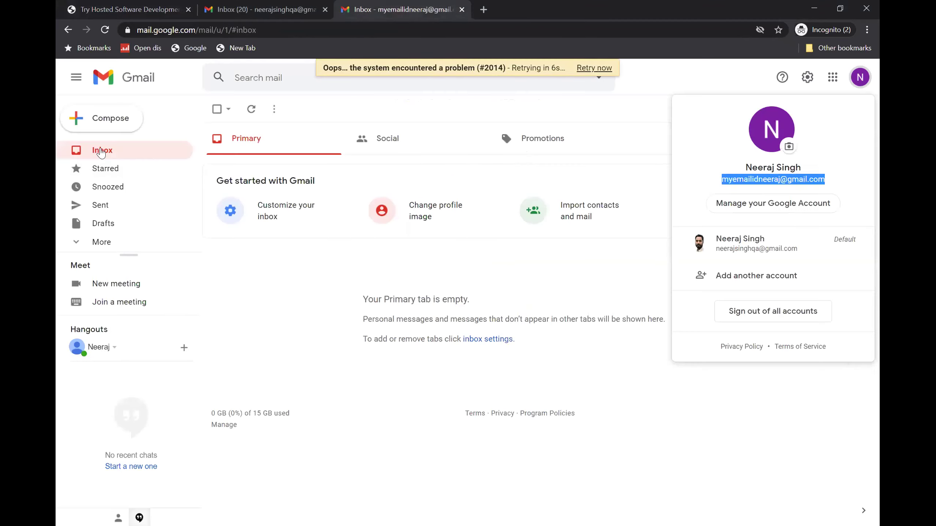
- Open the signup address's Gmail inbox, retry loading it twice, then reload the page
{"action": "left_click", "coordinate": [111, 151]}
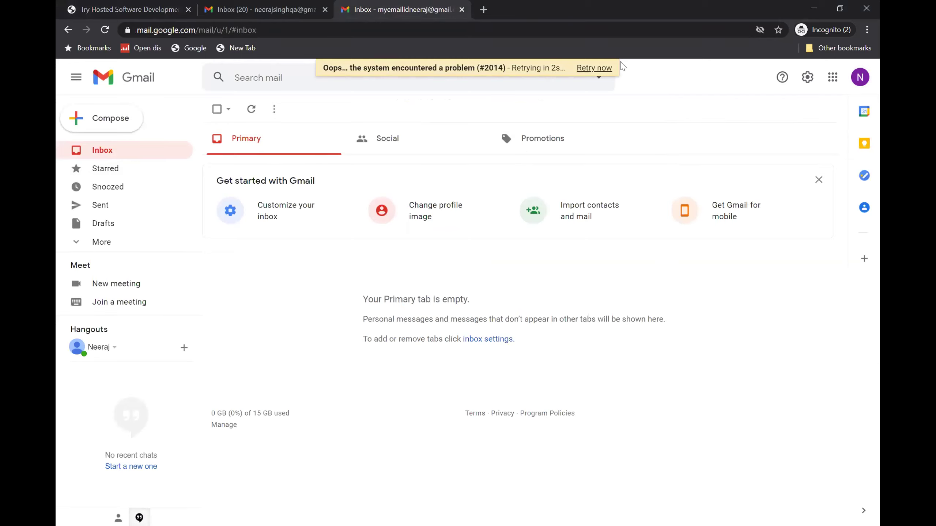
{"action": "left_click", "coordinate": [594, 68]}
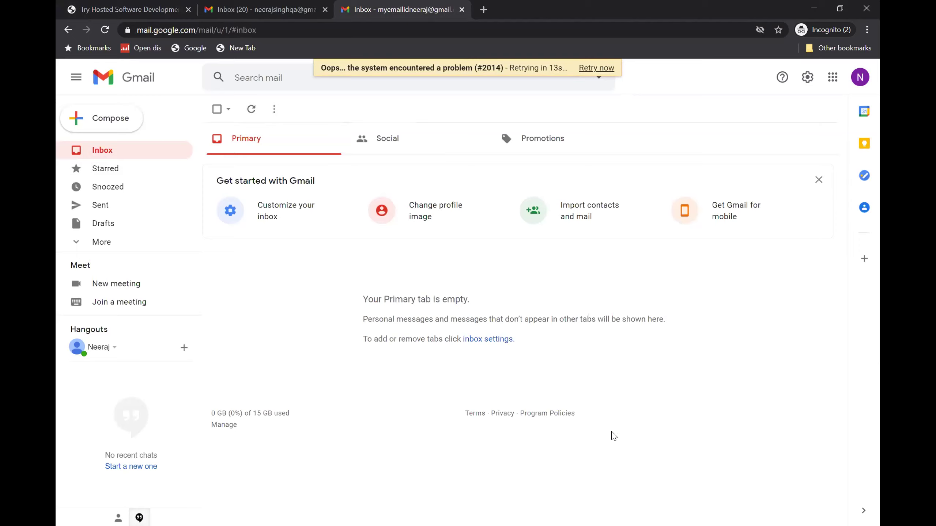
{"action": "left_click", "coordinate": [596, 70]}
{"action": "left_click", "coordinate": [105, 30]}
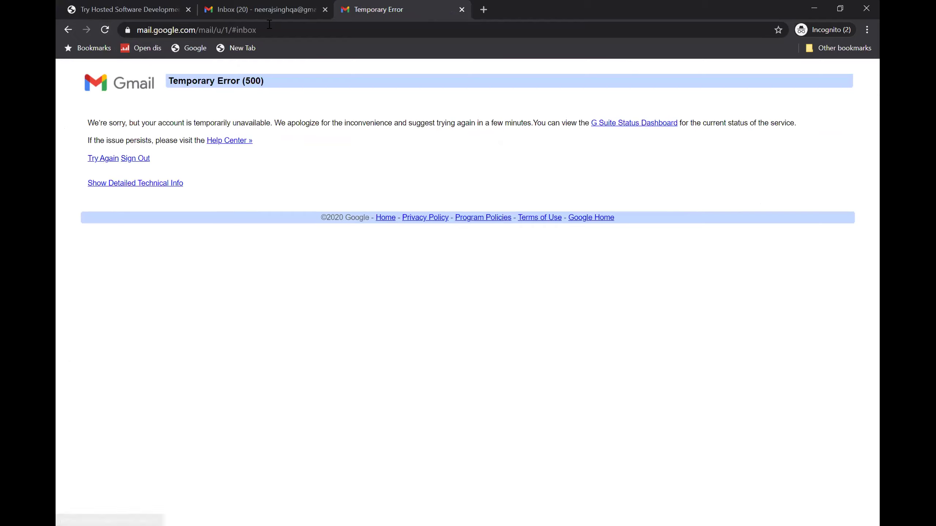
- Close the other account's inbox tab and go back from the Gmail error page
{"action": "key", "text": "ctrl+w"}
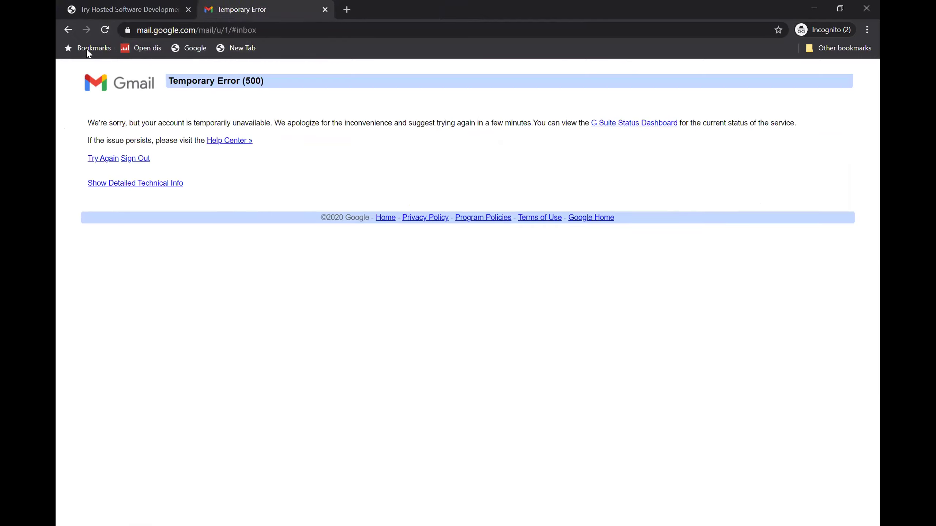
{"action": "left_click", "coordinate": [106, 30]}
{"action": "left_click", "coordinate": [70, 31]}
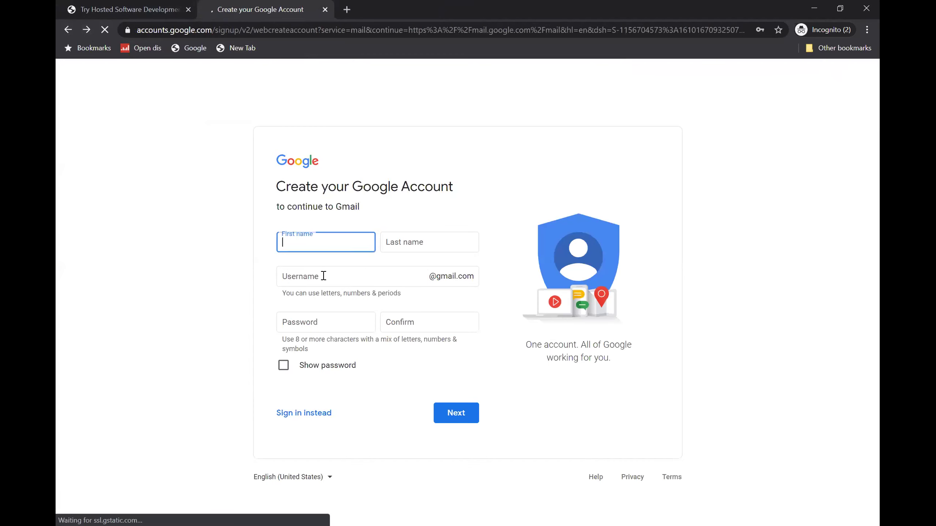
{"action": "left_click", "coordinate": [184, 37]}
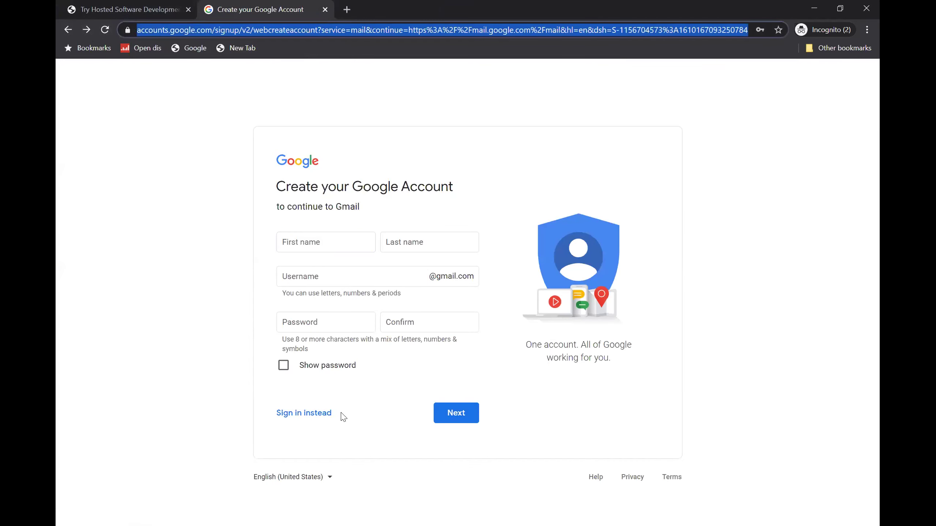
- Sign in to Google with the signup account's email address and password
{"action": "left_click", "coordinate": [286, 415]}
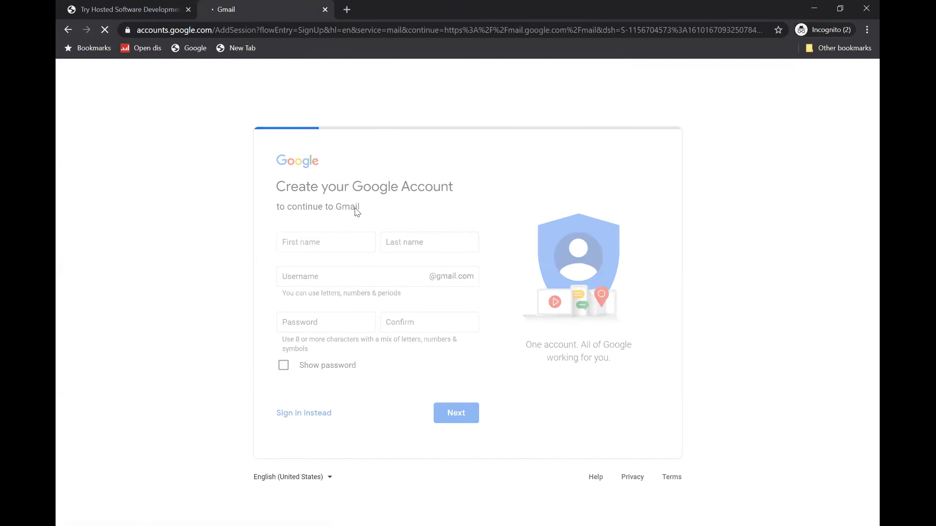
{"action": "left_click", "coordinate": [413, 277]}
{"action": "type", "text": "n"}
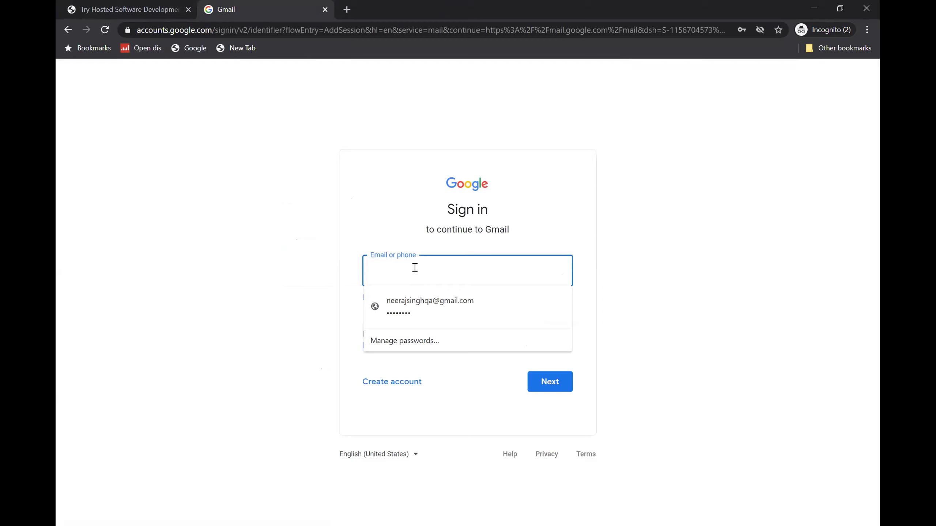
{"action": "key", "text": "ctrl+v"}
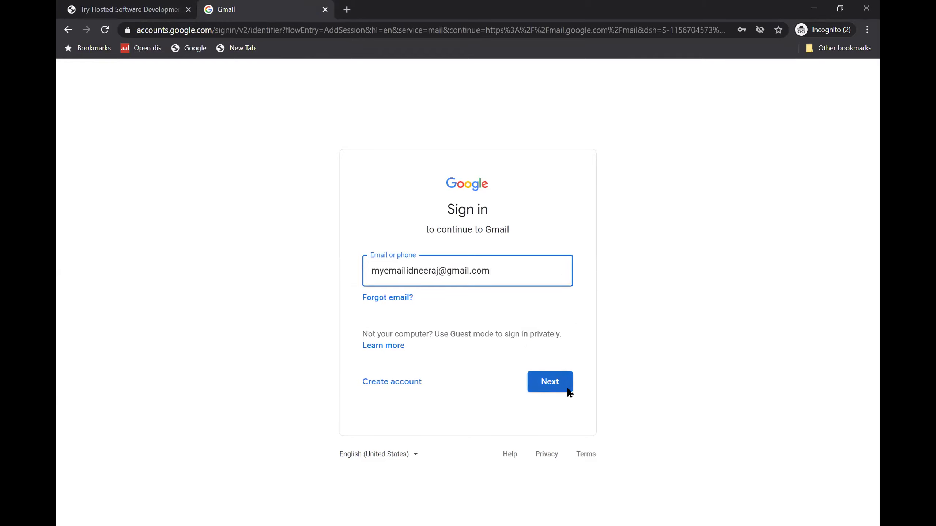
{"action": "left_click", "coordinate": [568, 390]}
{"action": "type", "text": "••••••••"}
{"action": "key", "text": "Return"}
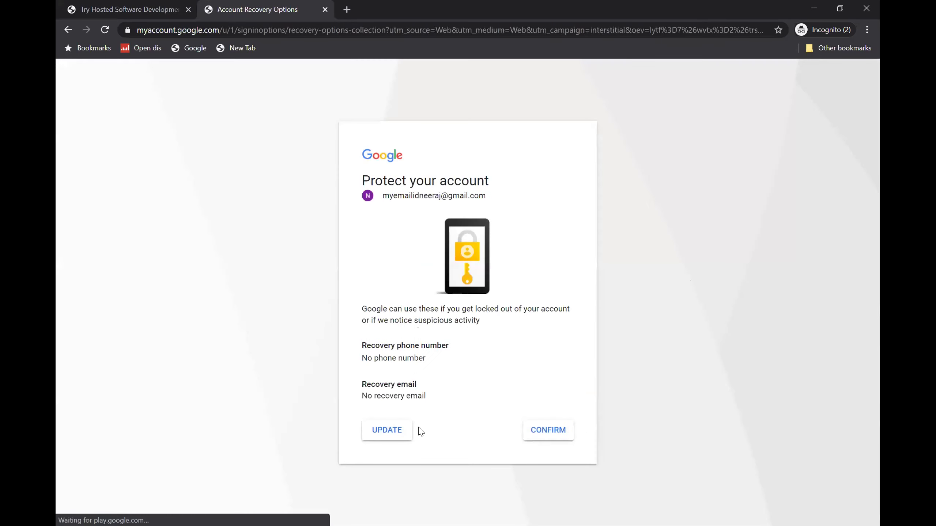
- Confirm the account recovery options twice, then retry loading the Gmail inbox
{"action": "left_click", "coordinate": [541, 434]}
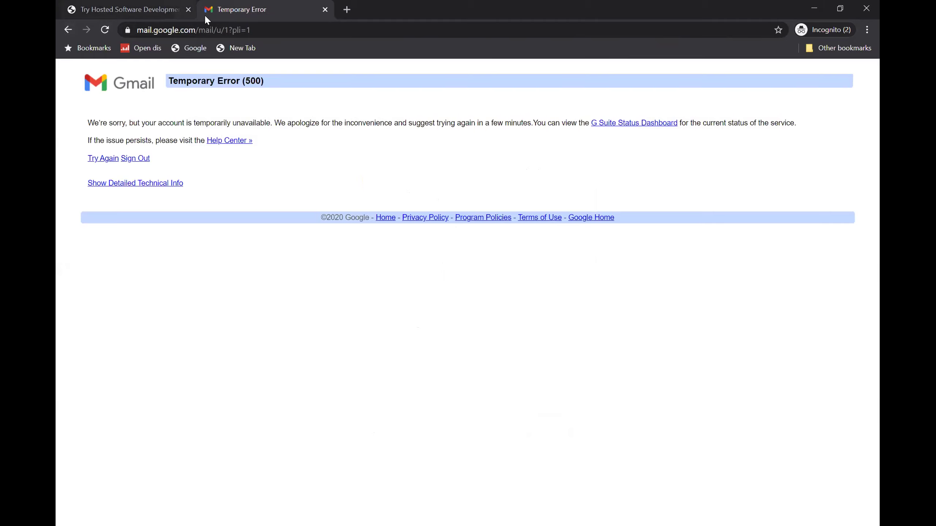
{"action": "left_click", "coordinate": [67, 32]}
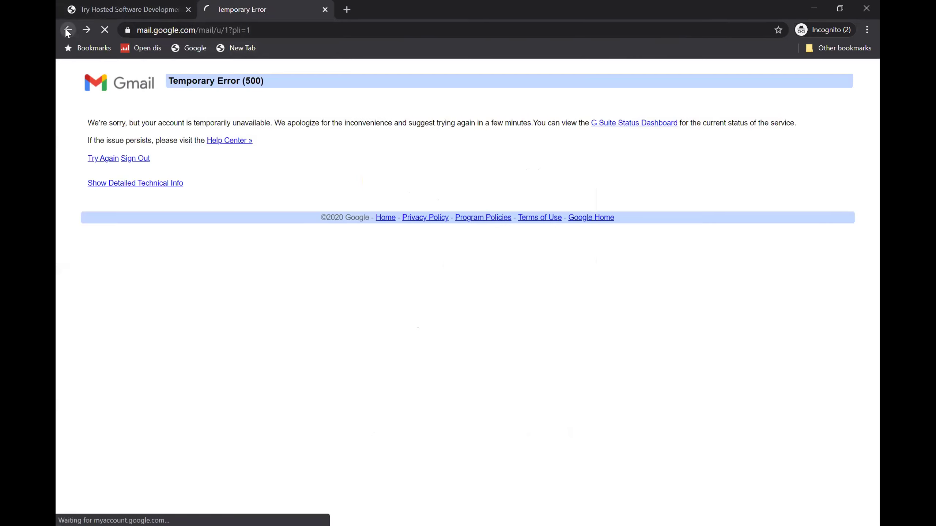
{"action": "left_click", "coordinate": [542, 432]}
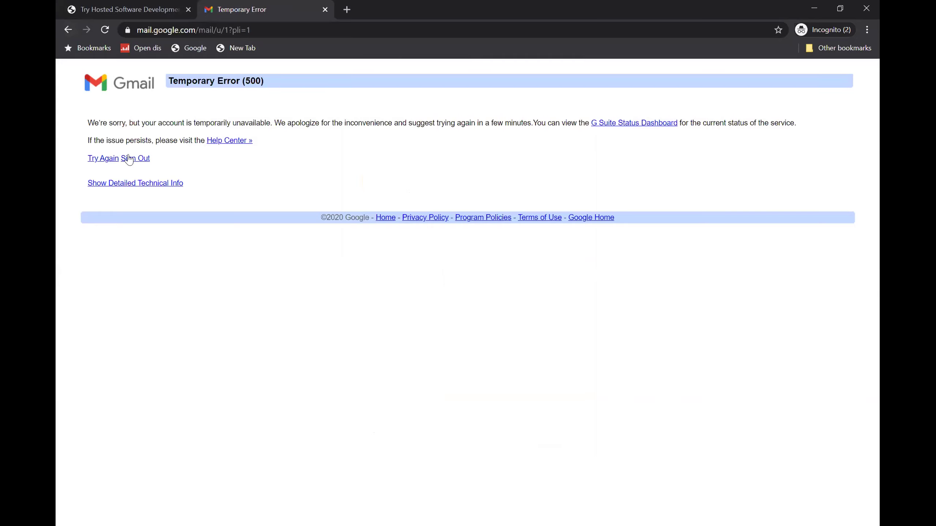
{"action": "left_click", "coordinate": [109, 162]}
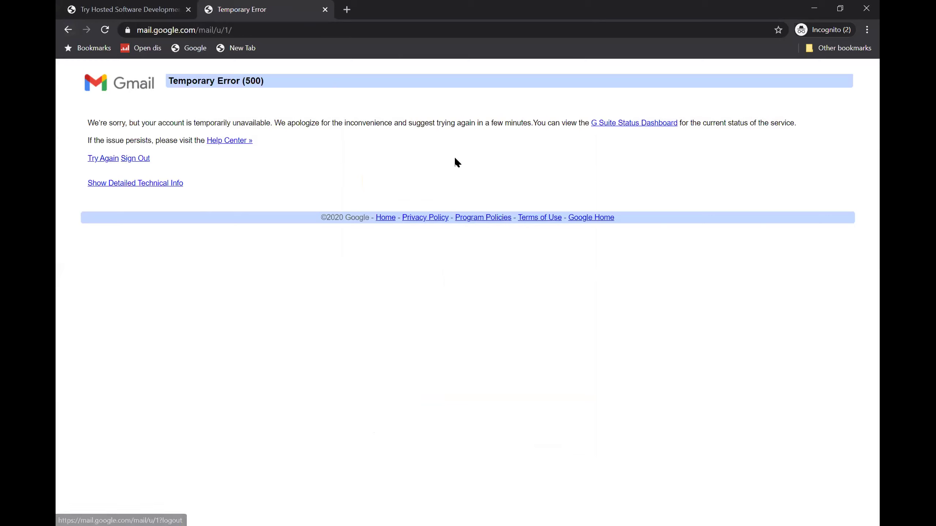
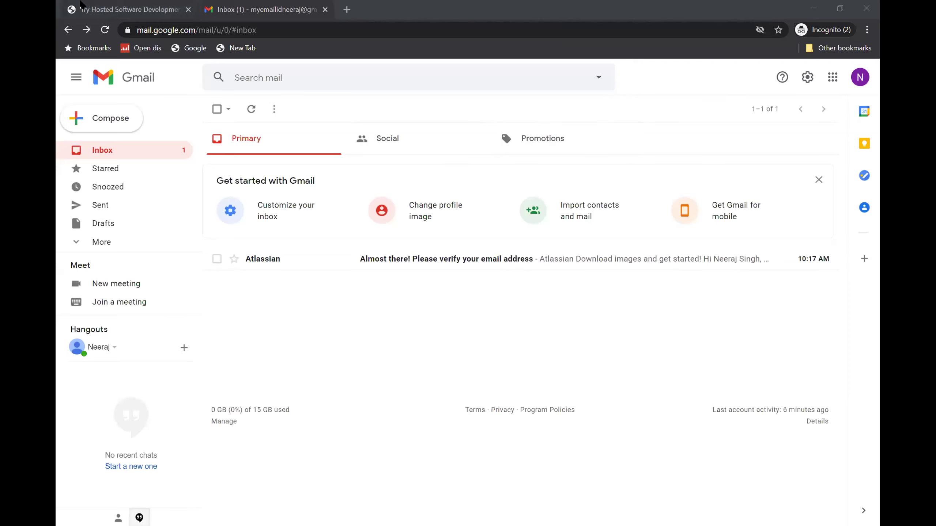
- Check the Atlassian 'check your inbox' message, then return to the Gmail inbox
{"action": "key", "text": "ctrl+Tab"}
{"action": "left_click_drag", "start_coordinate": [412, 129], "coordinate": [533, 127]}
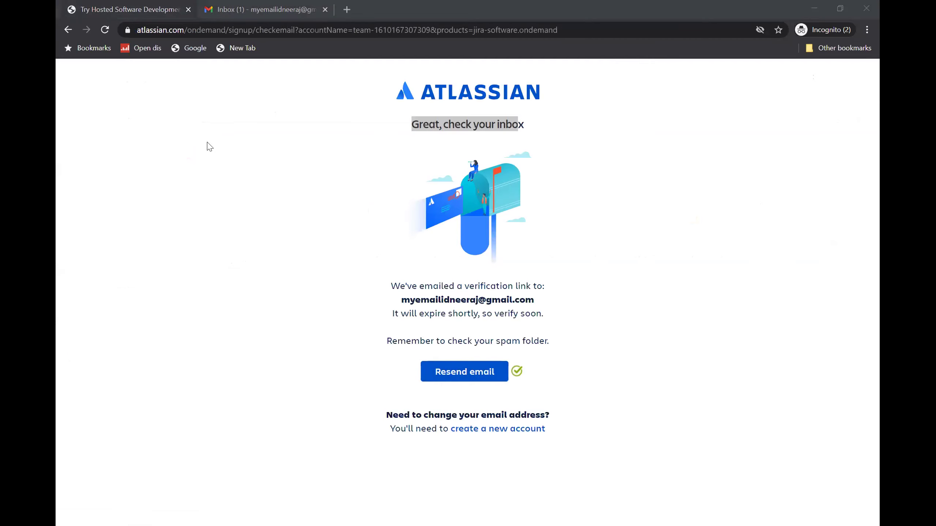
{"action": "key", "text": "ctrl+Tab"}
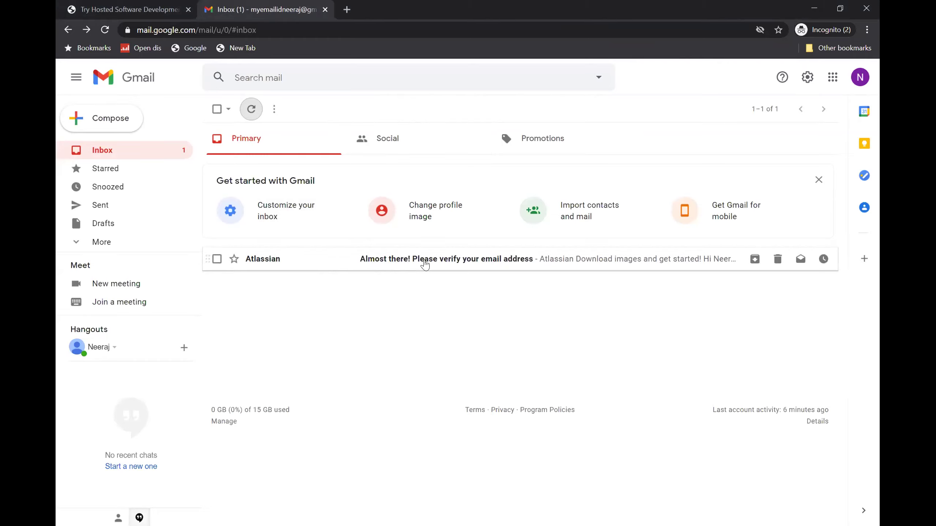
- Open Atlassian's verification email and follow its 'Verify my email address' link
{"action": "left_click", "coordinate": [508, 263]}
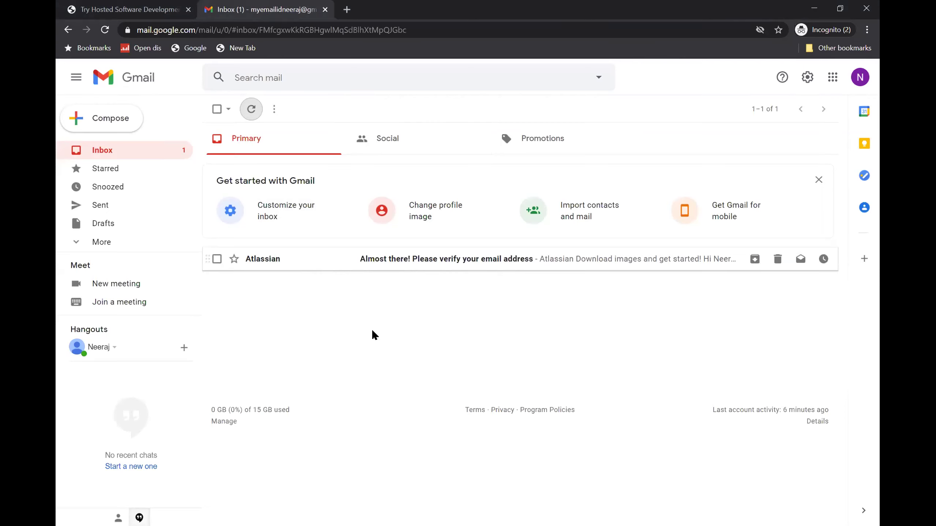
{"action": "scroll", "coordinate": [496, 361], "scroll_direction": "down", "scroll_amount": 3}
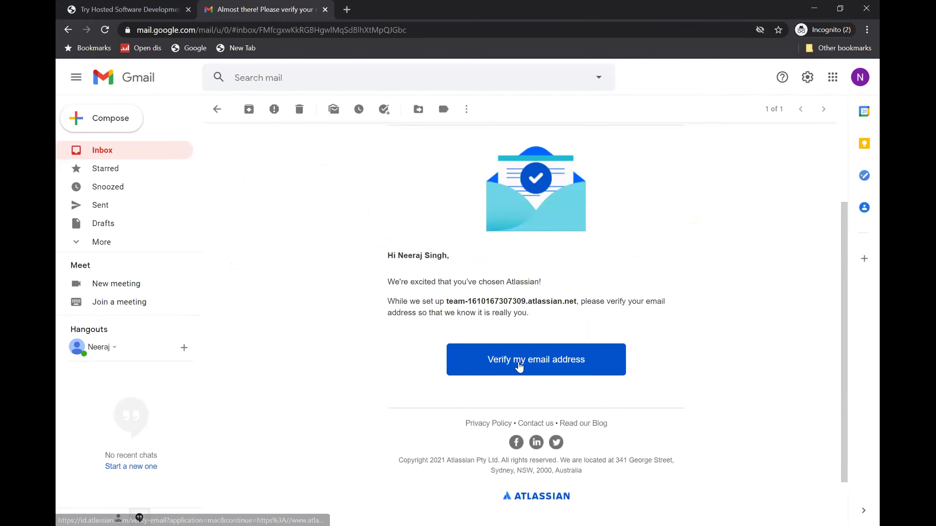
{"action": "left_click", "coordinate": [544, 369]}
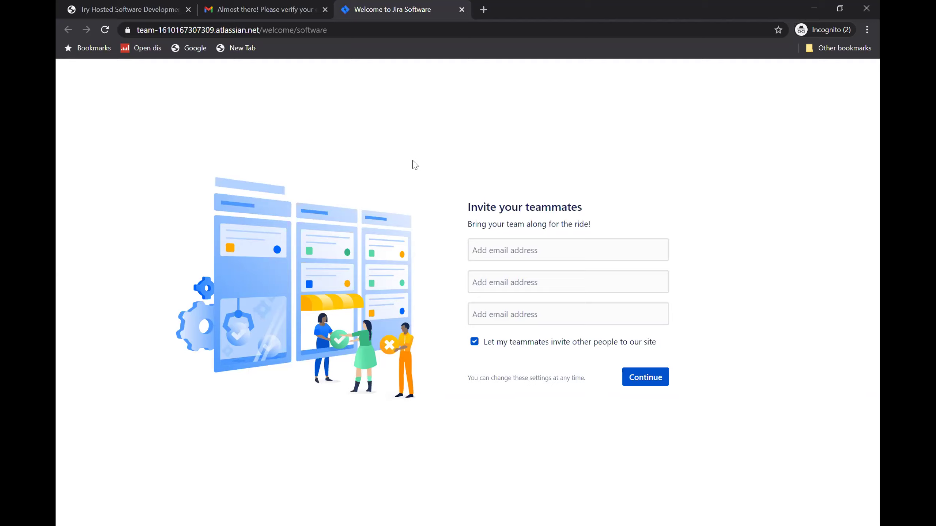
- Enter a teammate's e-mail address in the first invite field
{"action": "left_click_drag", "start_coordinate": [467, 207], "coordinate": [586, 213]}
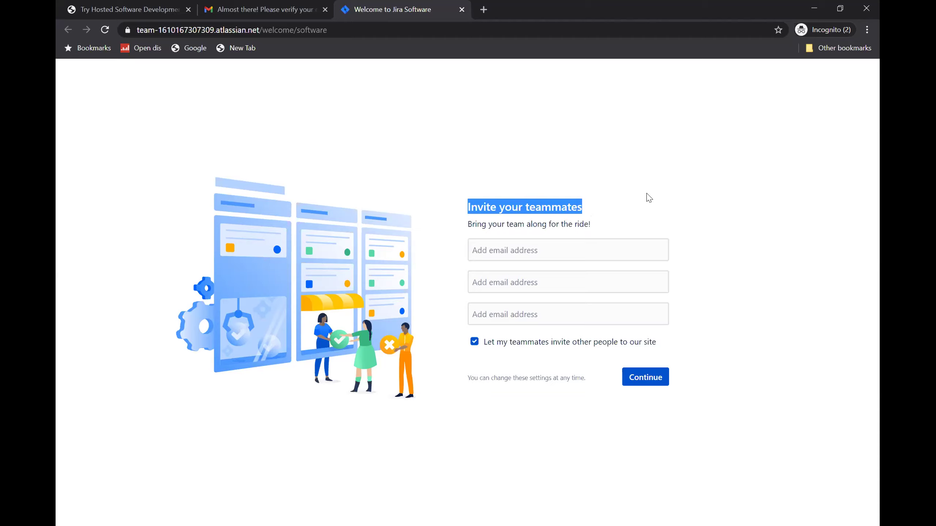
{"action": "left_click", "coordinate": [533, 248]}
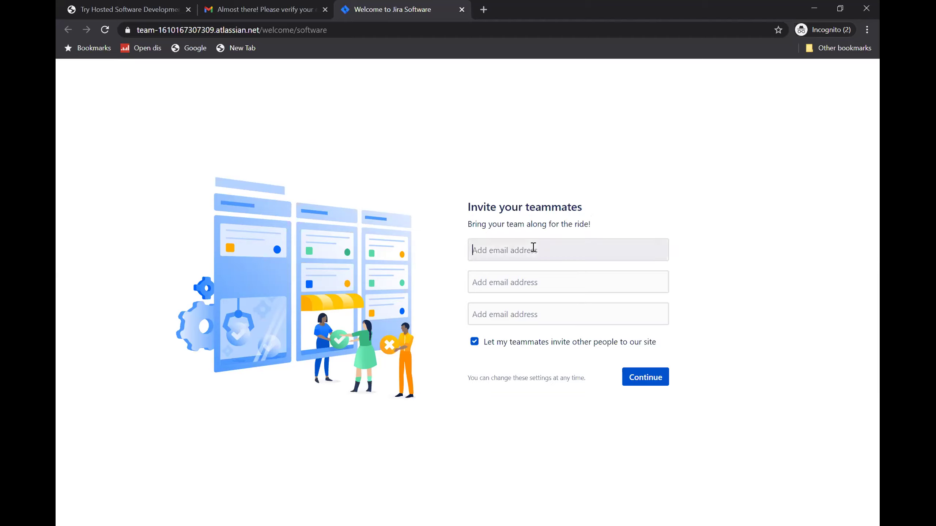
{"action": "left_click", "coordinate": [530, 273]}
{"action": "left_click", "coordinate": [528, 304]}
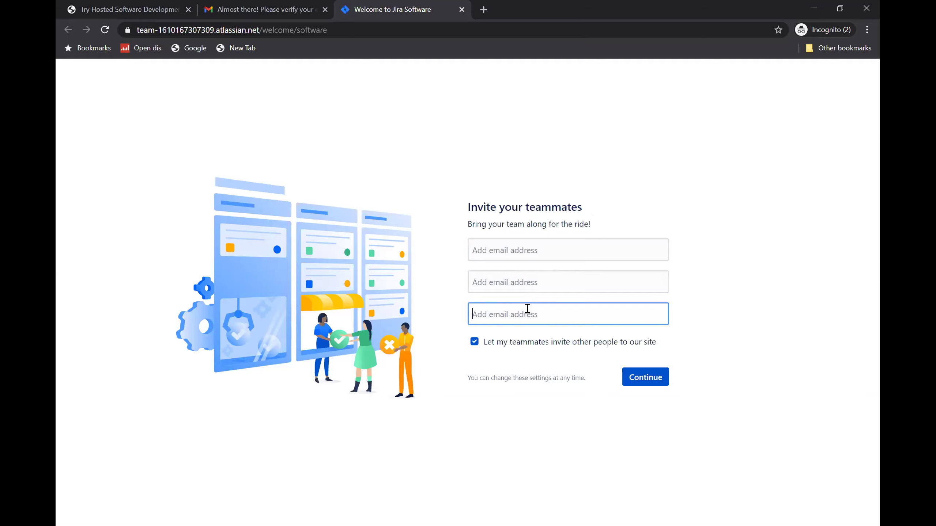
{"action": "left_click", "coordinate": [528, 248]}
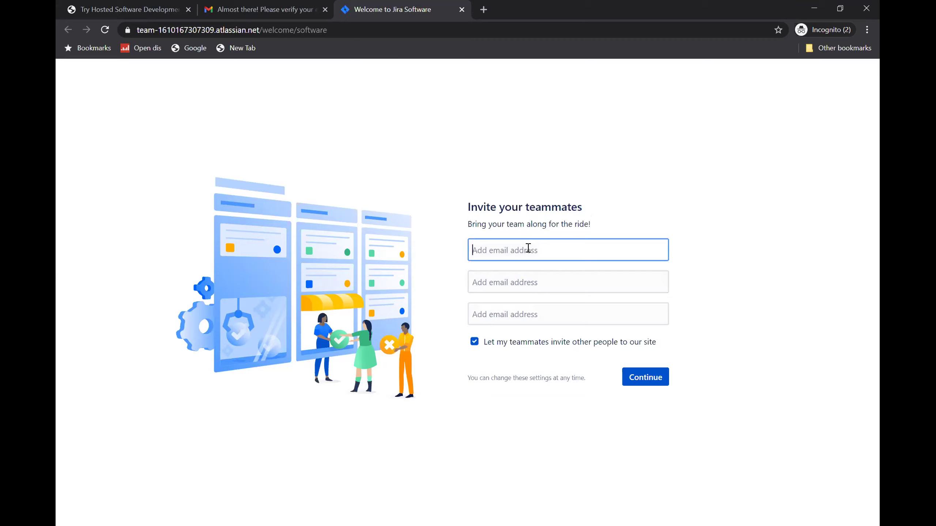
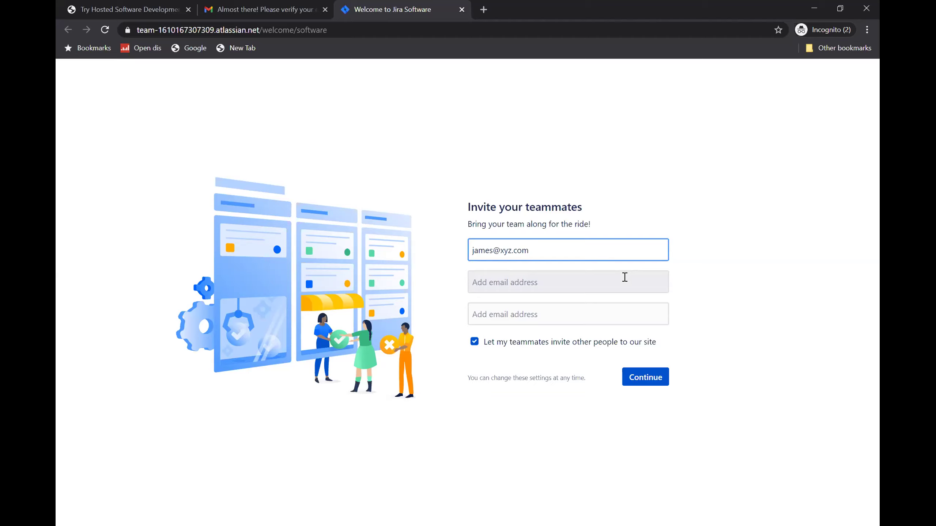
- Uncheck 'Let my teammates invite other people' and submit the invitation
{"action": "left_click_drag", "start_coordinate": [540, 251], "coordinate": [447, 258]}
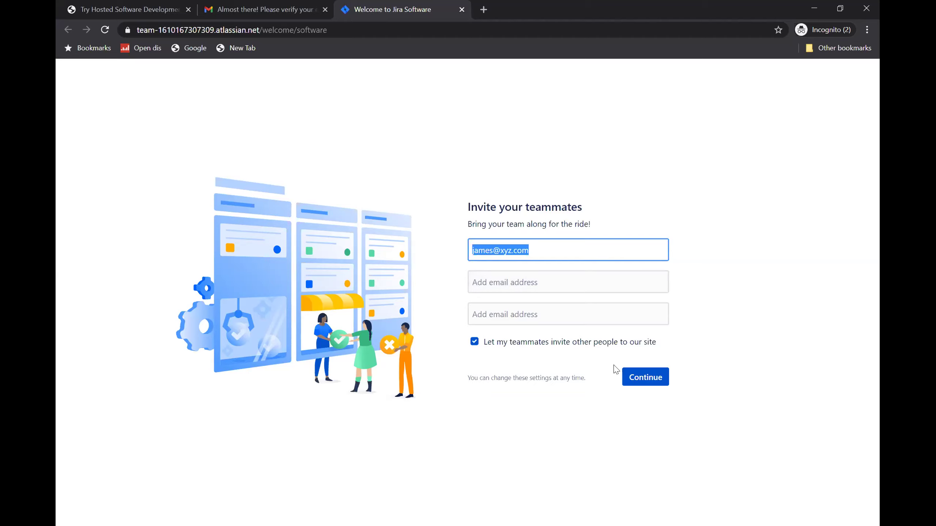
{"action": "left_click", "coordinate": [780, 298]}
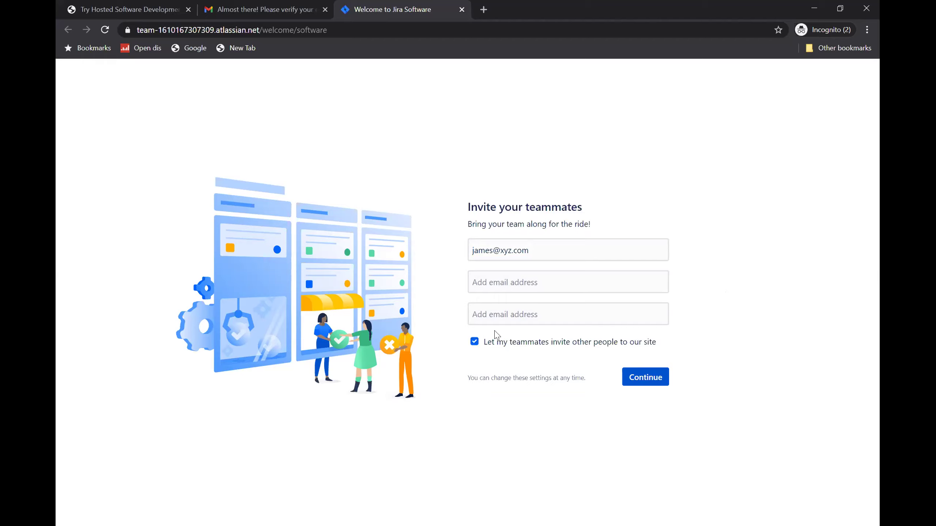
{"action": "left_click", "coordinate": [475, 342]}
{"action": "left_click", "coordinate": [642, 378]}
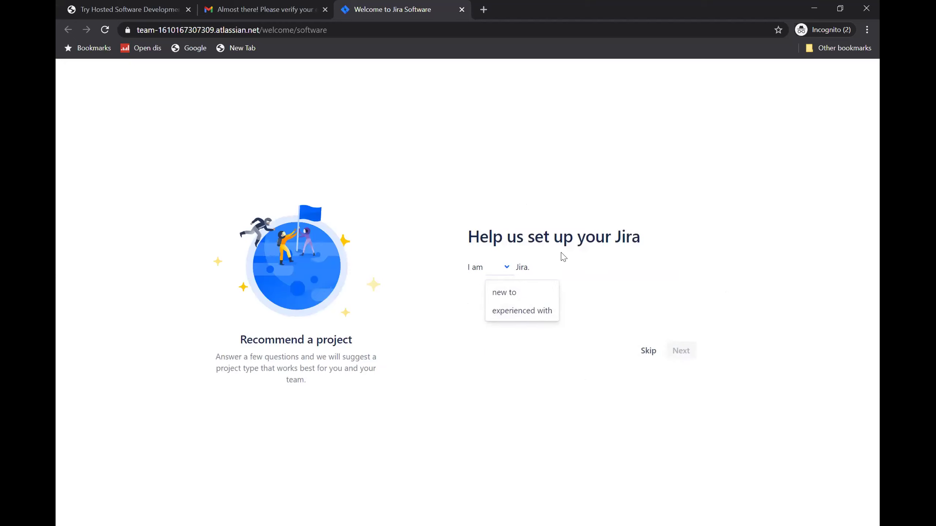
- Answer the setup questions: new to Jira, experienced with agile, features, tight schedule
{"action": "left_click_drag", "start_coordinate": [468, 235], "coordinate": [651, 240]}
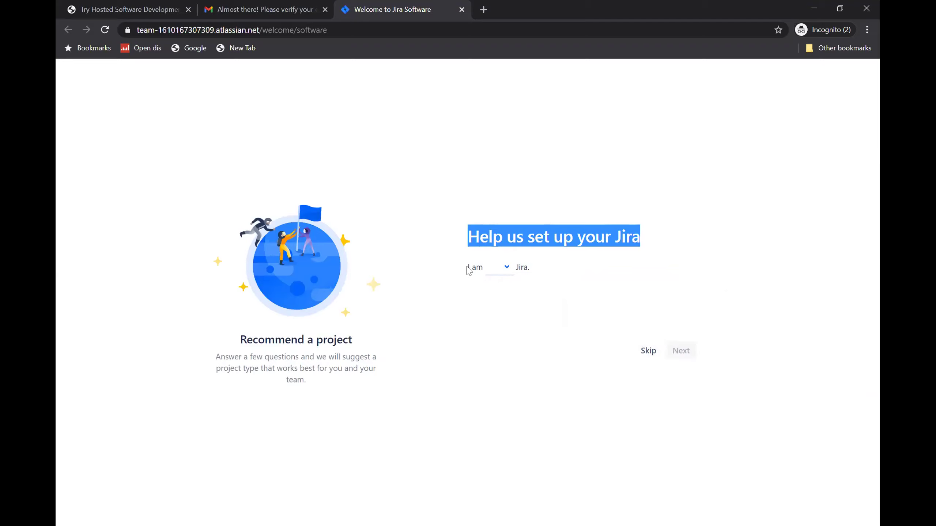
{"action": "left_click", "coordinate": [507, 270]}
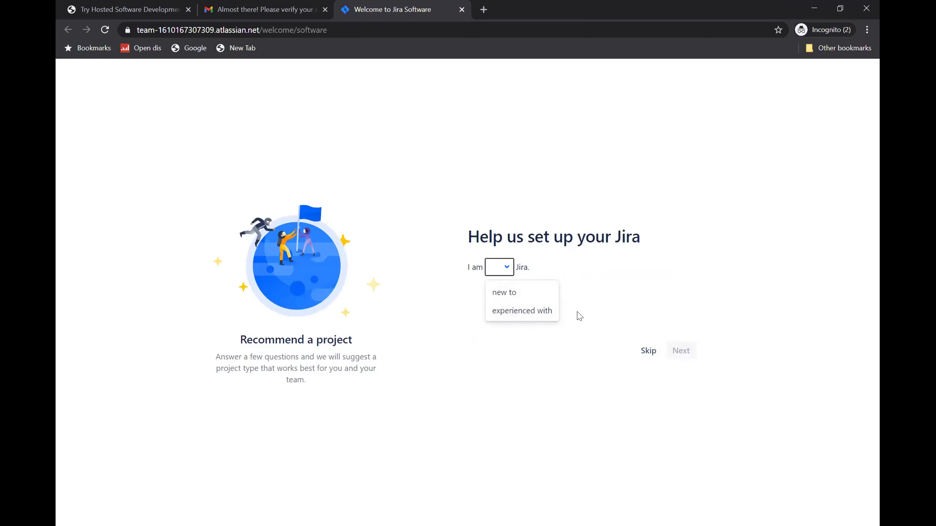
{"action": "left_click", "coordinate": [505, 293]}
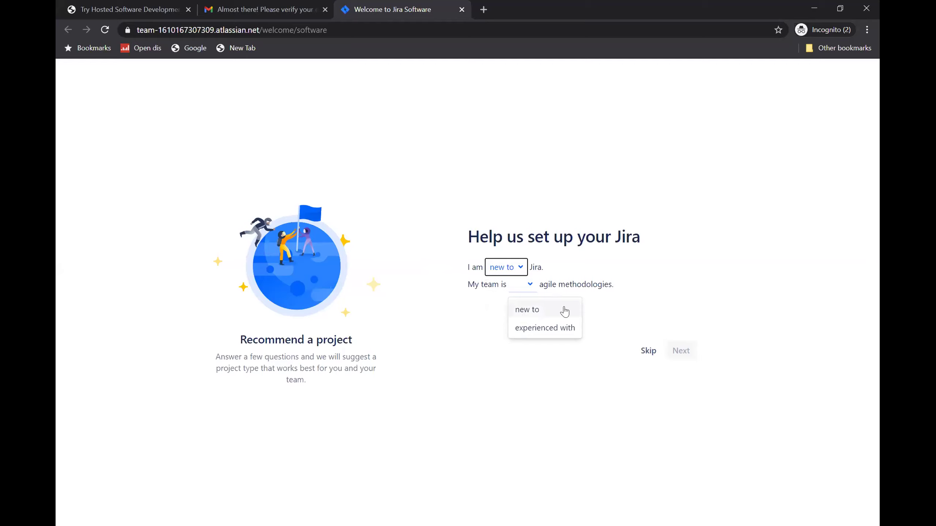
{"action": "left_click", "coordinate": [534, 333]}
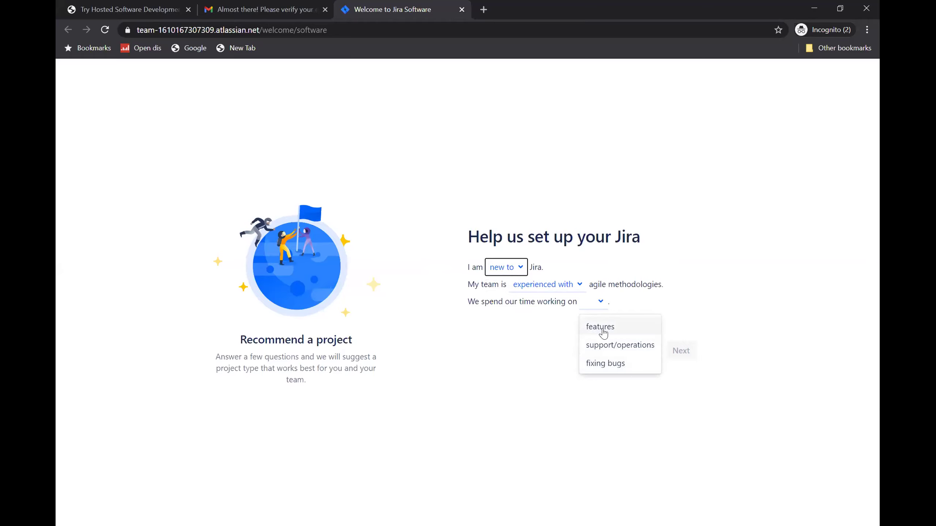
{"action": "left_click", "coordinate": [622, 332]}
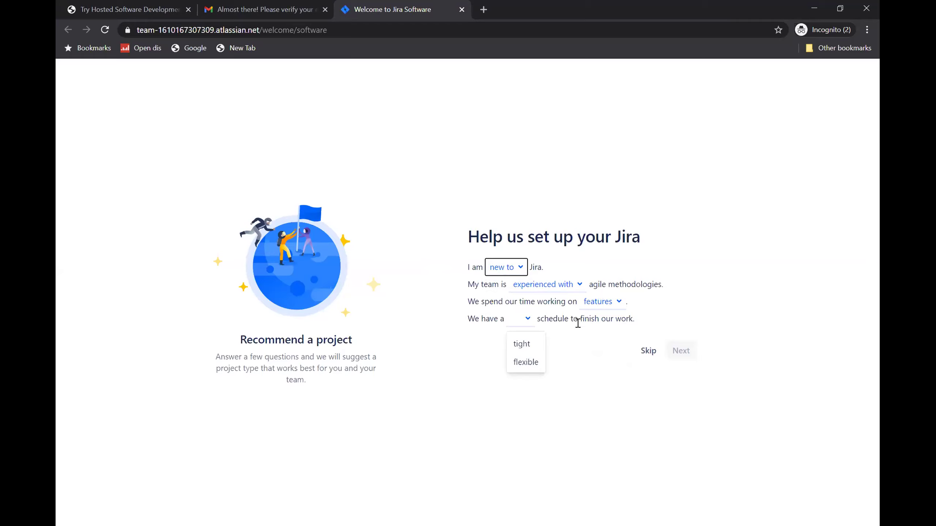
{"action": "left_click", "coordinate": [522, 351]}
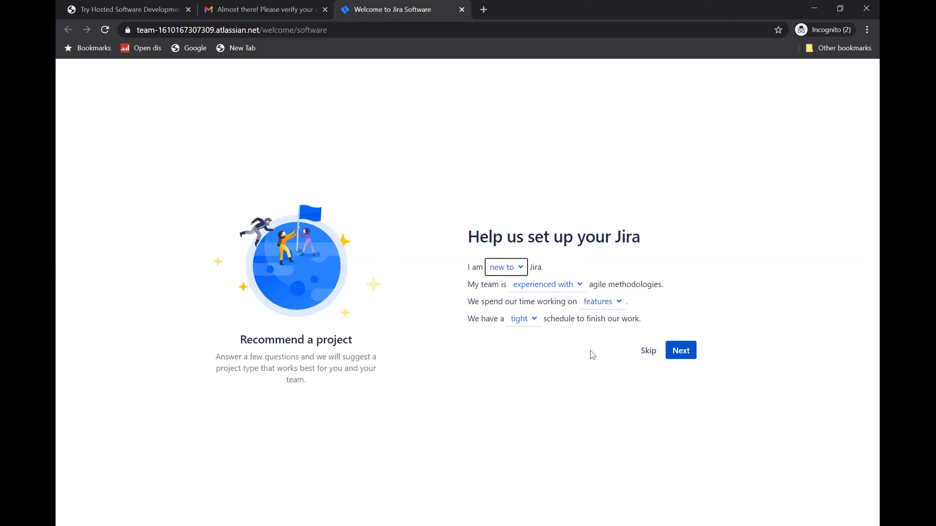
{"action": "left_click", "coordinate": [609, 303]}
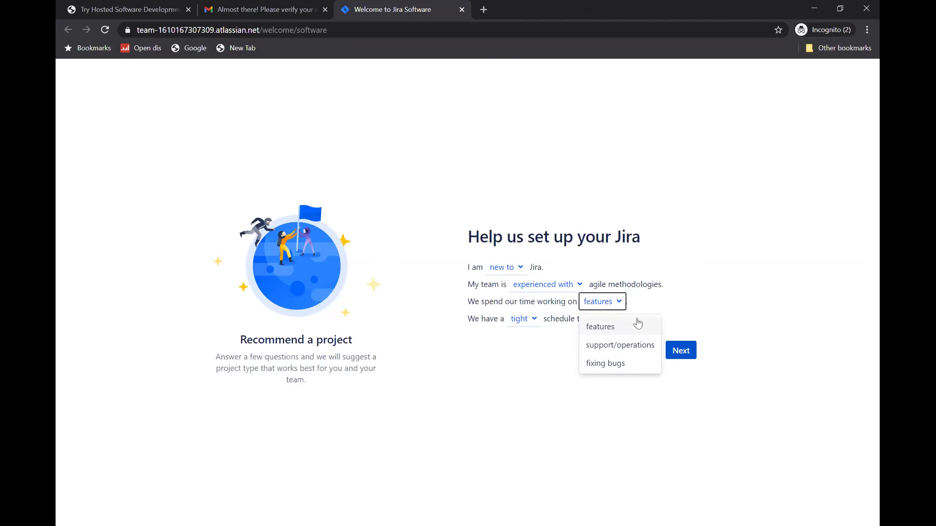
{"action": "left_click", "coordinate": [640, 303]}
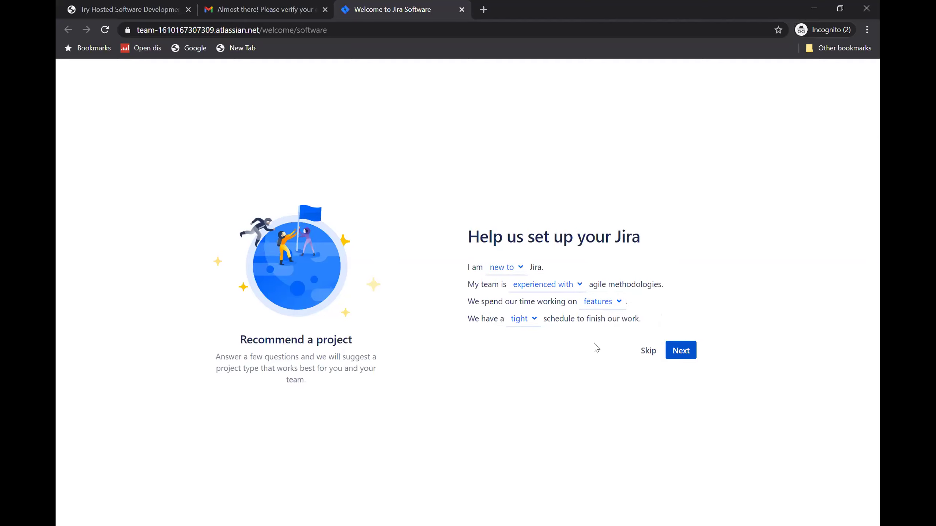
- Proceed past the setup questions and select the recommended Scrum classic template
{"action": "left_click", "coordinate": [681, 352]}
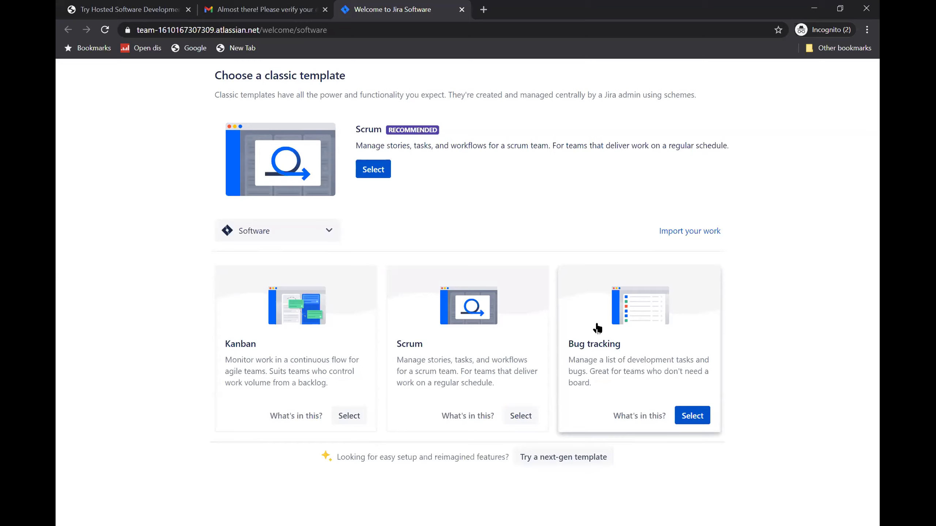
{"action": "left_click", "coordinate": [373, 170]}
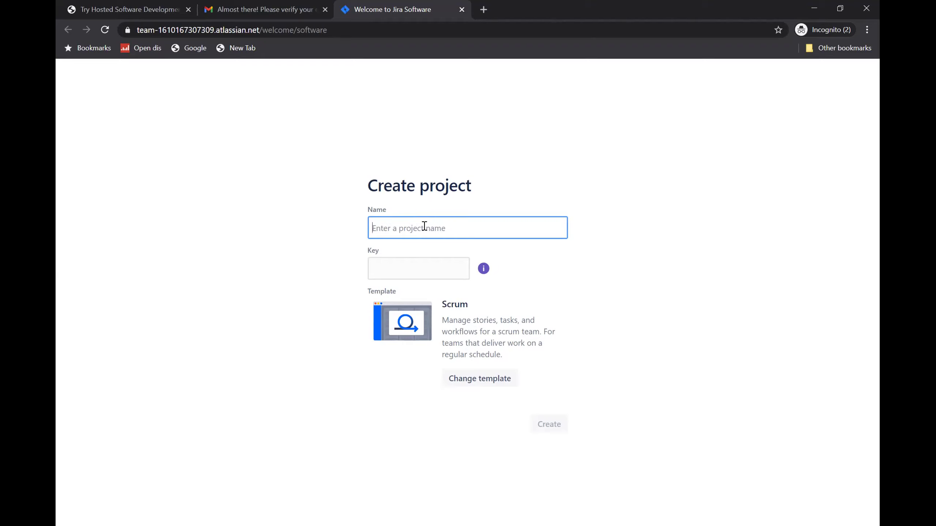
- Name the project 'STAR AGILE TRAINING', fixing the spacing between words
{"action": "type", "text": "STARAGILETRAINING"}
{"action": "left_click", "coordinate": [395, 228]}
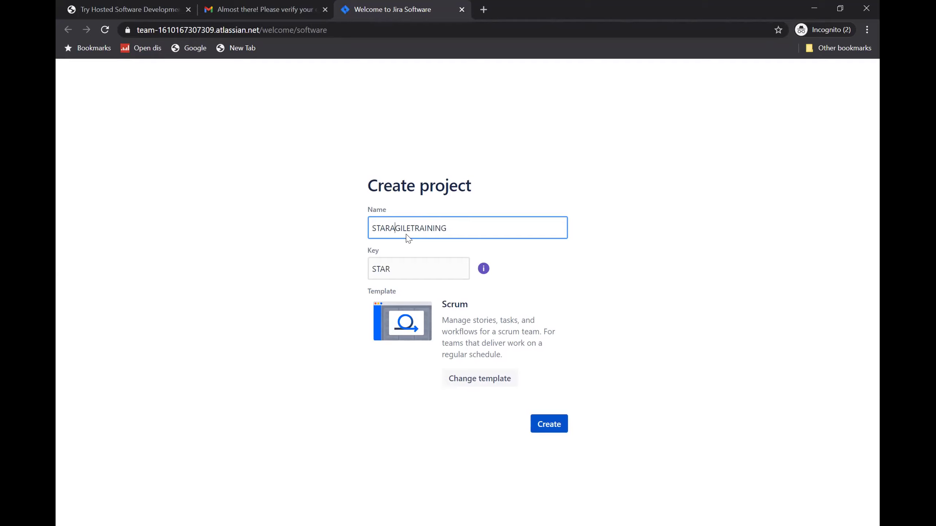
{"action": "key", "text": "BackSpace"}
{"action": "key", "text": "Left"}
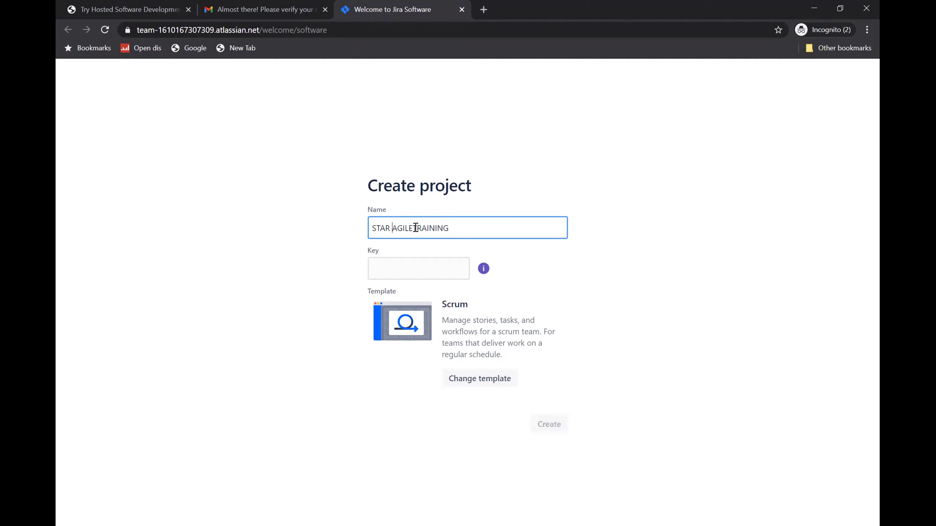
{"action": "left_click", "coordinate": [416, 228]}
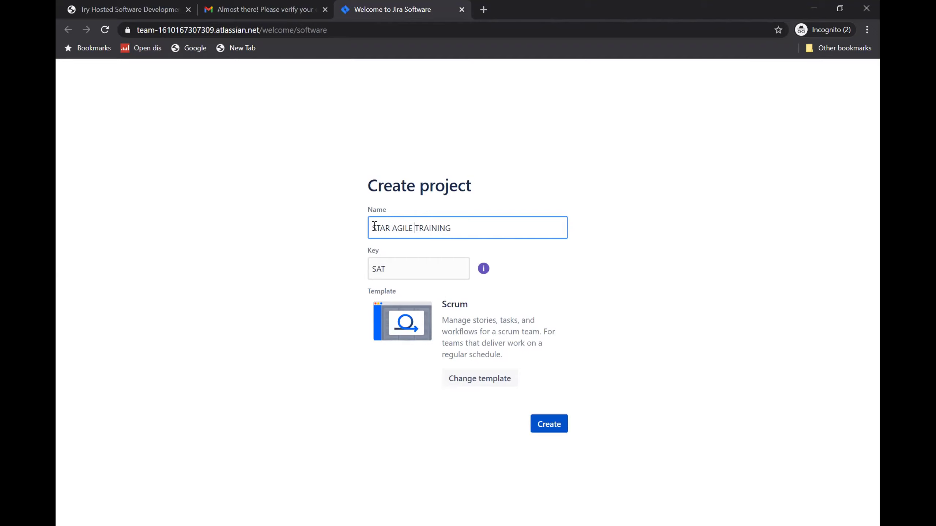
{"action": "left_click_drag", "start_coordinate": [373, 226], "coordinate": [459, 228]}
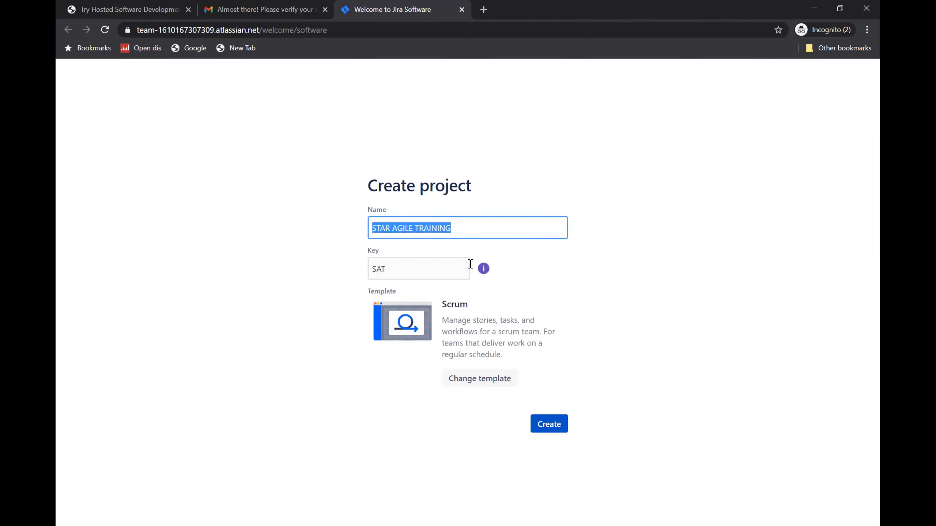
{"action": "left_click", "coordinate": [373, 230]}
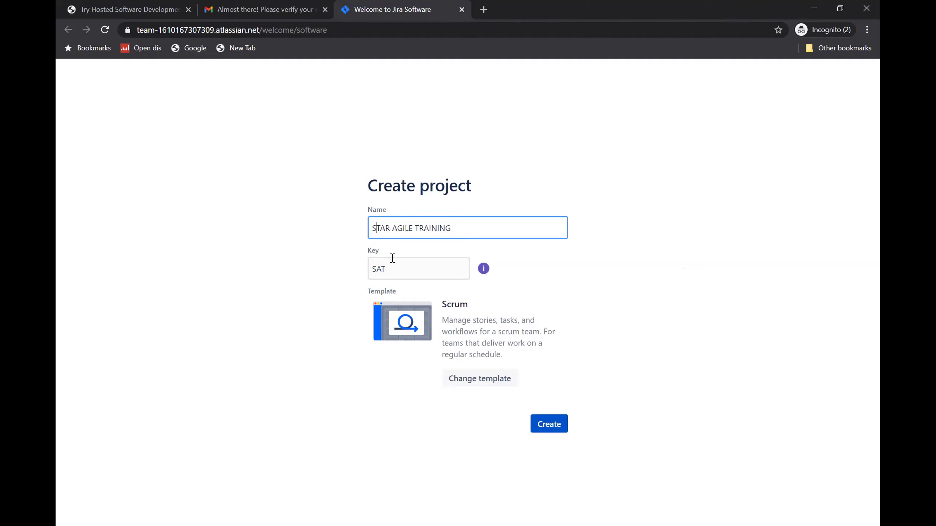
- Replace the auto-generated project key 'SAT' with 'STAR'
{"action": "left_click_drag", "start_coordinate": [397, 270], "coordinate": [350, 272]}
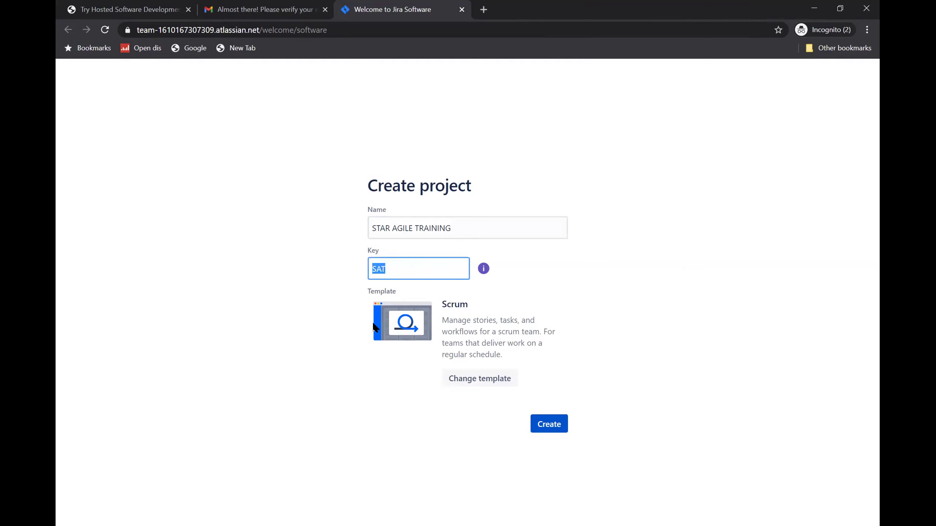
{"action": "type", "text": "STAR"}
{"action": "left_click_drag", "start_coordinate": [373, 267], "coordinate": [395, 267]}
- Create the project, close the Jira Quickstart panel, and select the site URL
{"action": "left_click", "coordinate": [551, 425]}
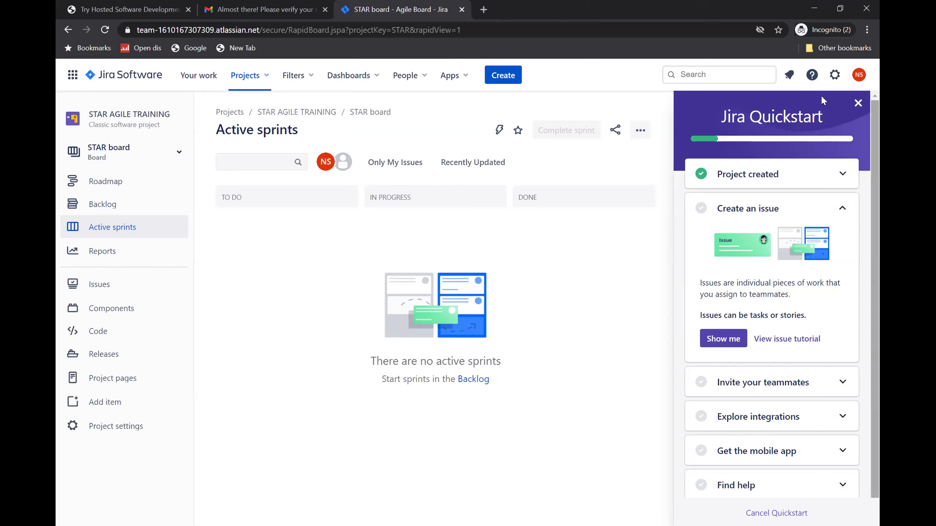
{"action": "left_click", "coordinate": [859, 105]}
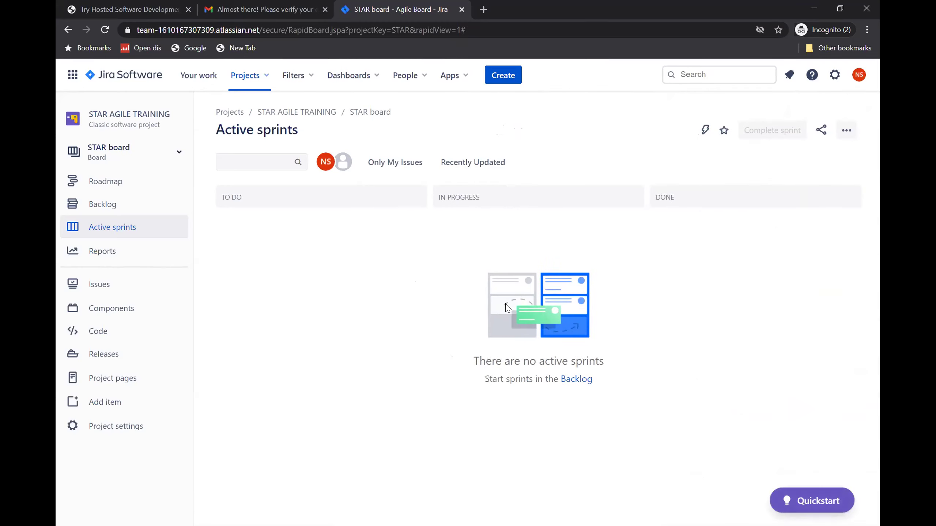
{"action": "left_click_drag", "start_coordinate": [150, 29], "coordinate": [261, 31]}
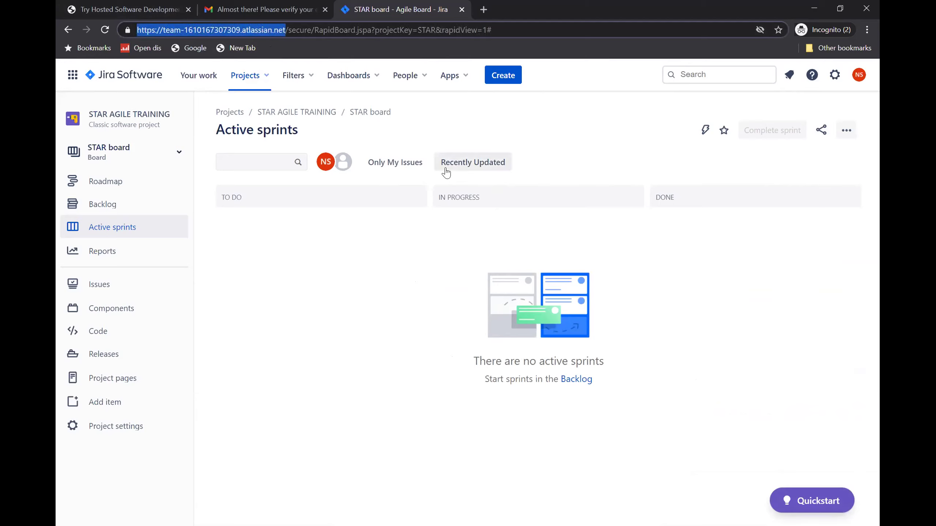
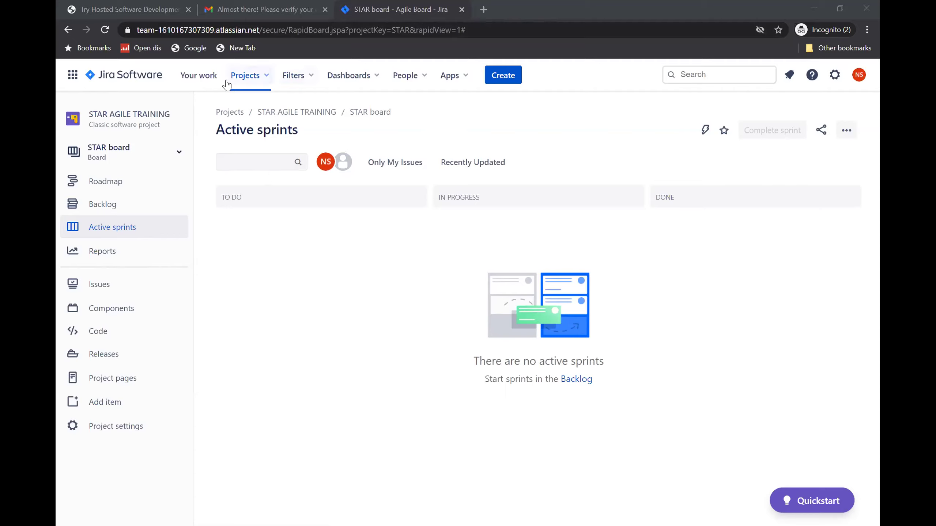
{"action": "left_click", "coordinate": [267, 79]}
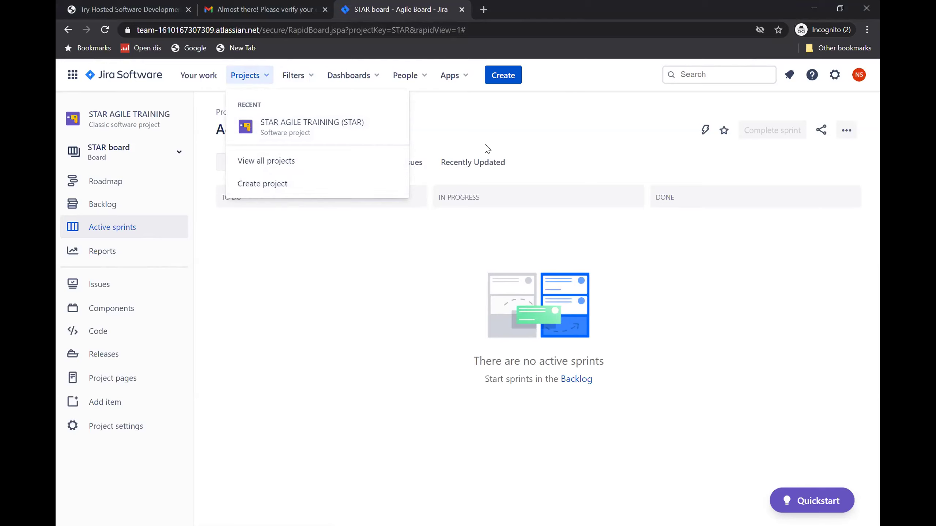
{"action": "left_click", "coordinate": [549, 144]}
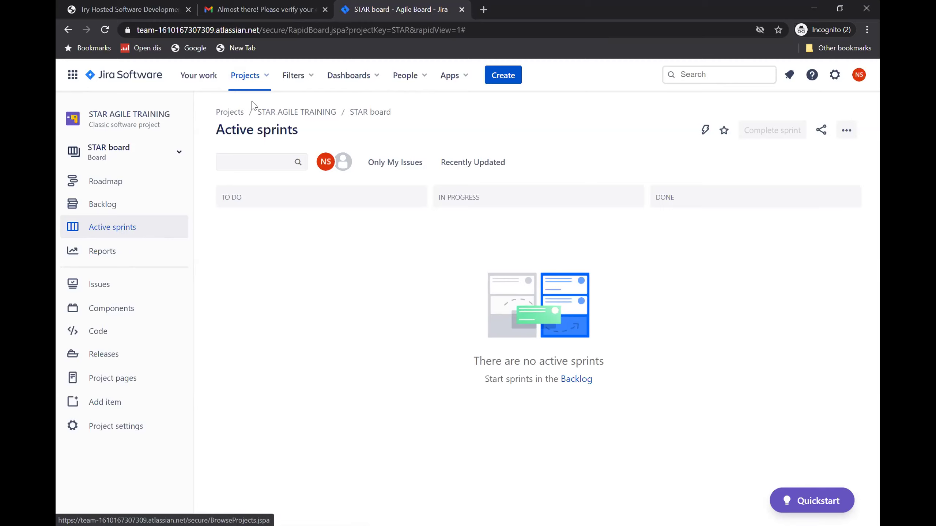
{"action": "left_click", "coordinate": [265, 76]}
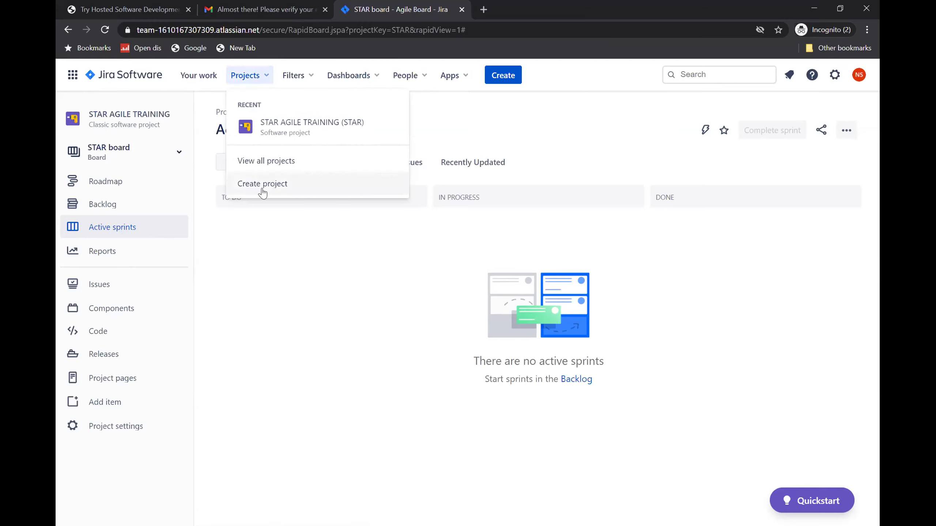
{"action": "left_click", "coordinate": [278, 251]}
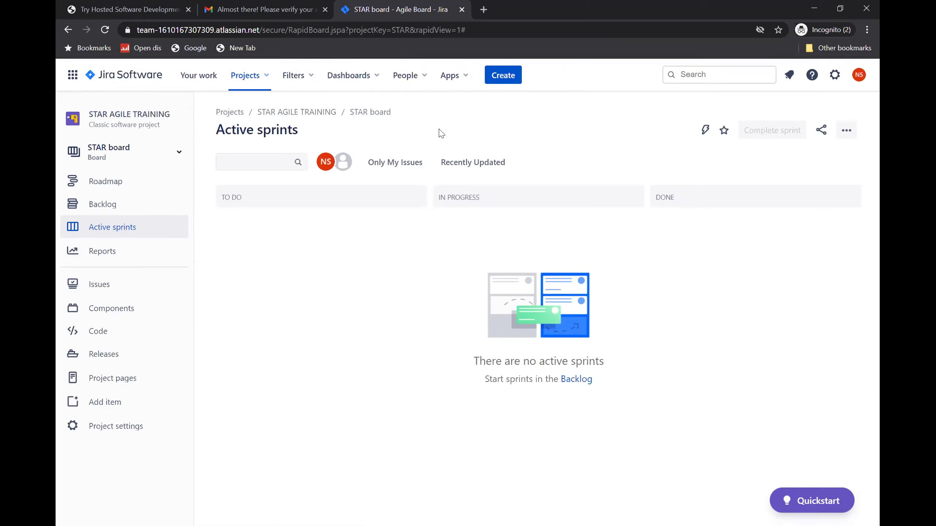
{"action": "left_click", "coordinate": [73, 78]}
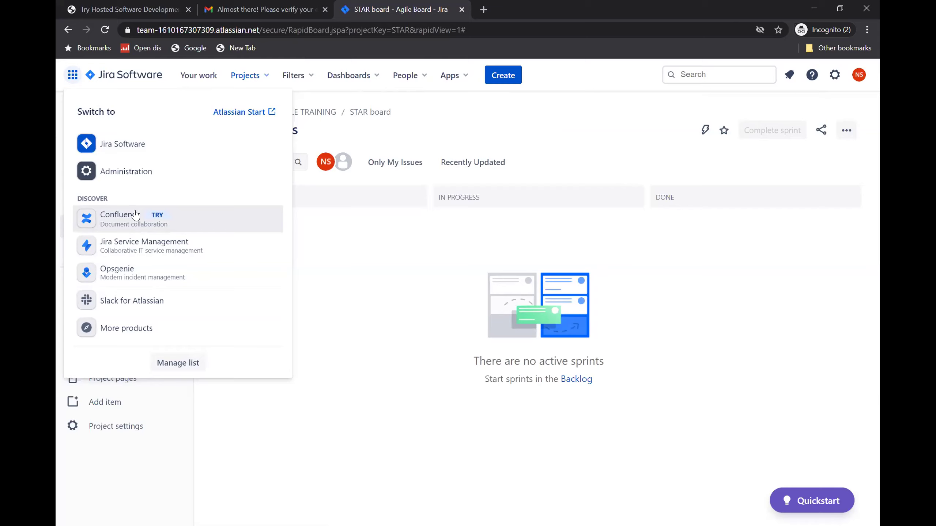
{"action": "left_click", "coordinate": [325, 256]}
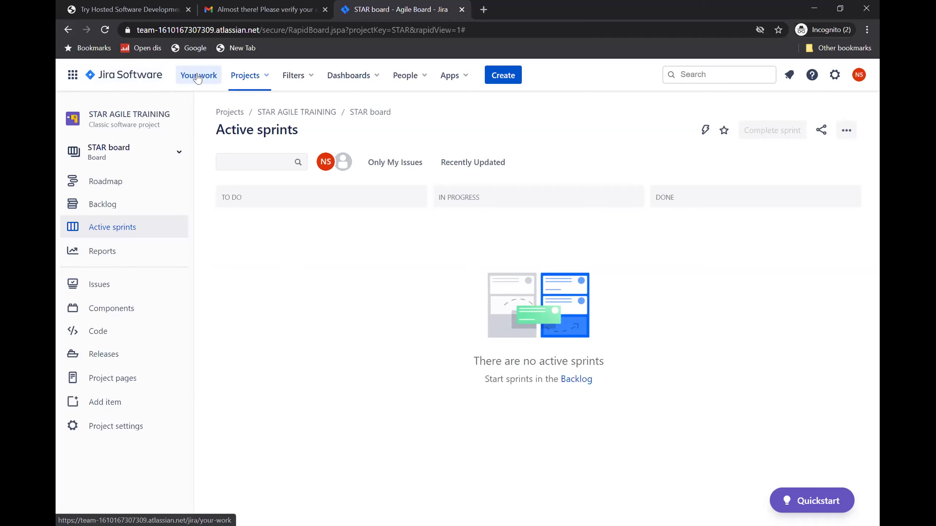
- Open the Your work page and check that STAR AGILE TRAINING is the only recent project
{"action": "left_click", "coordinate": [198, 78]}
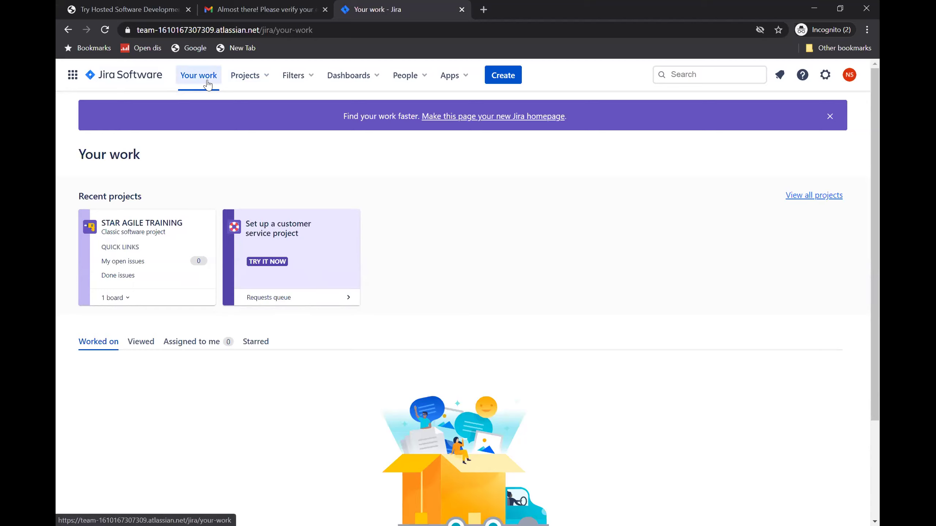
{"action": "left_click", "coordinate": [266, 78]}
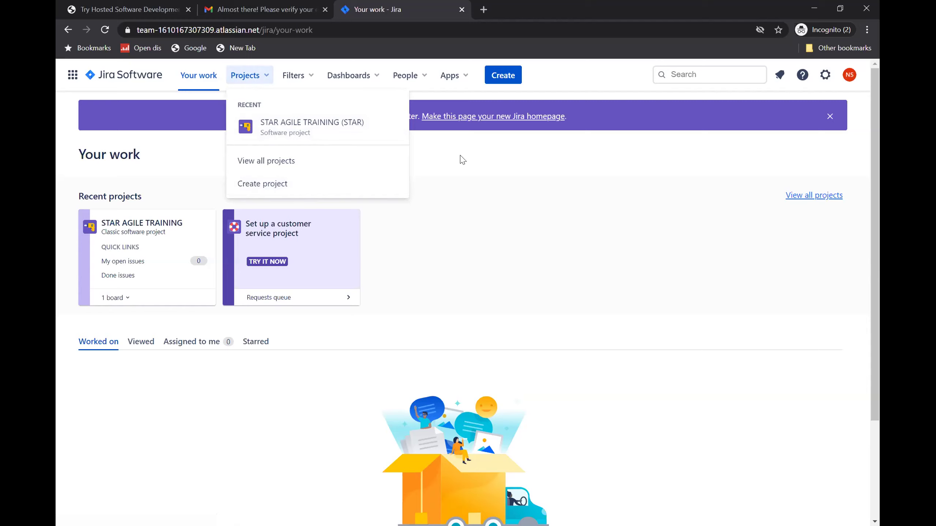
{"action": "left_click", "coordinate": [417, 135]}
- Review the Filters, Dashboards, People and Apps menus, then start a new Story in STAR AGILE TRAINING
{"action": "left_click", "coordinate": [302, 80]}
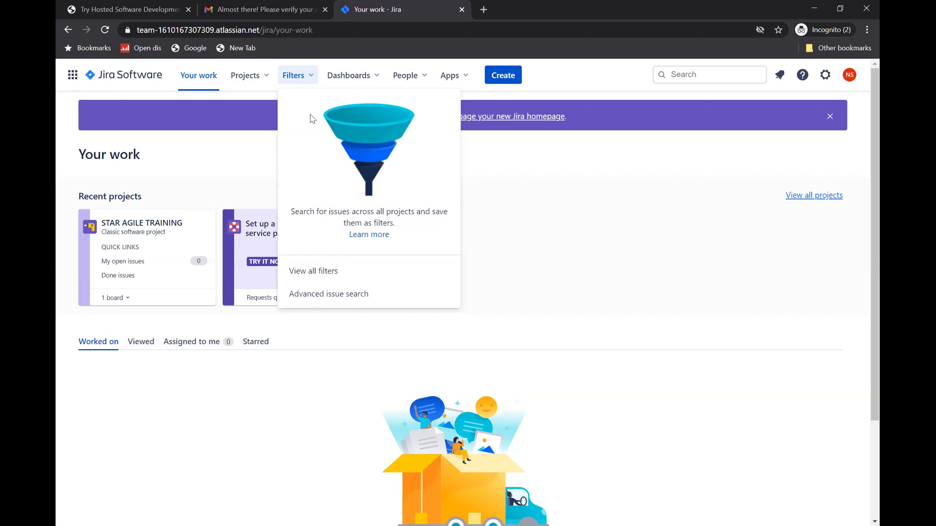
{"action": "left_click", "coordinate": [369, 79]}
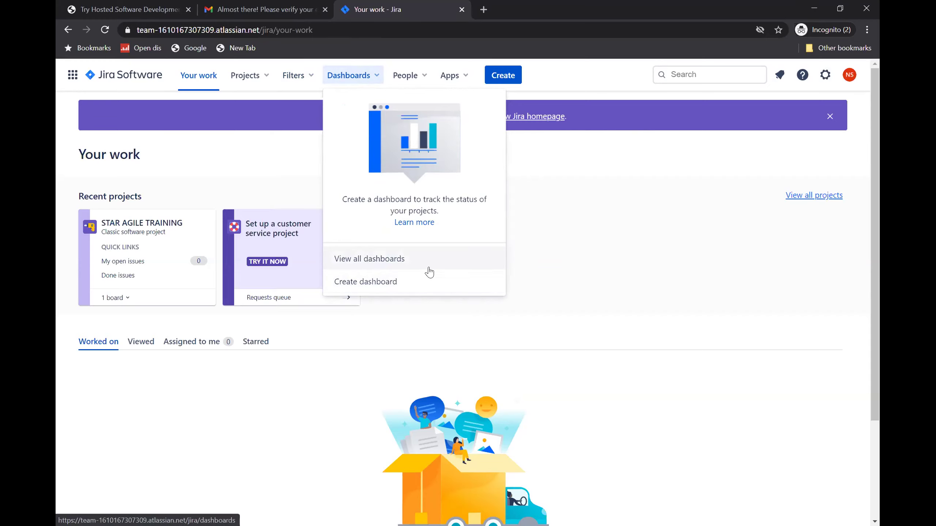
{"action": "left_click", "coordinate": [421, 74]}
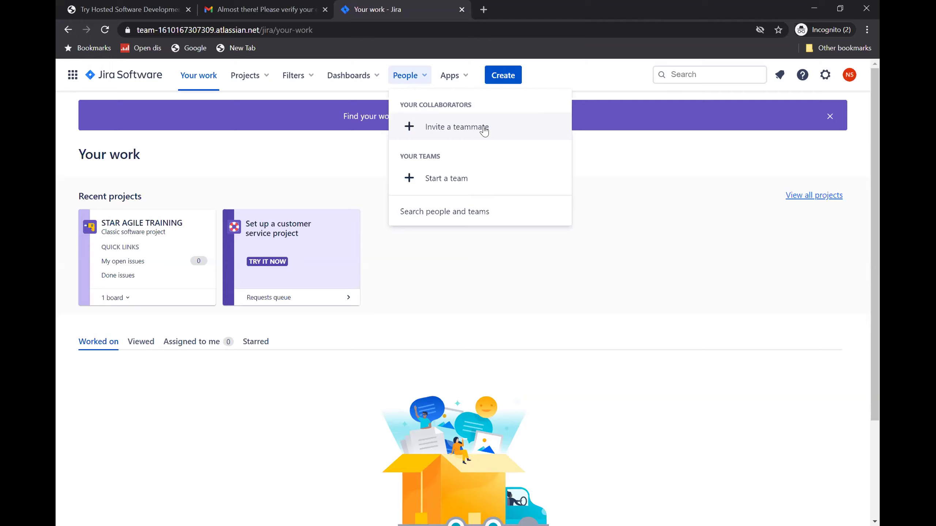
{"action": "left_click", "coordinate": [467, 77]}
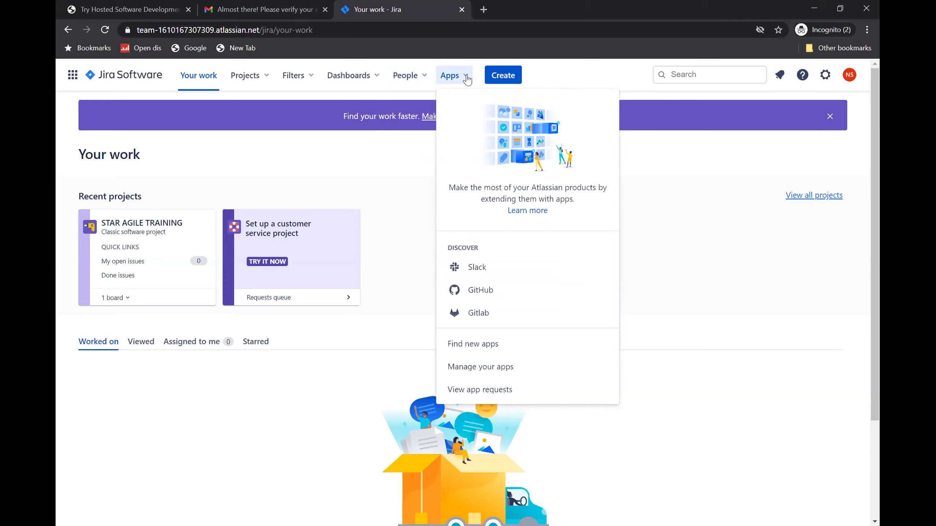
{"action": "left_click", "coordinate": [501, 78]}
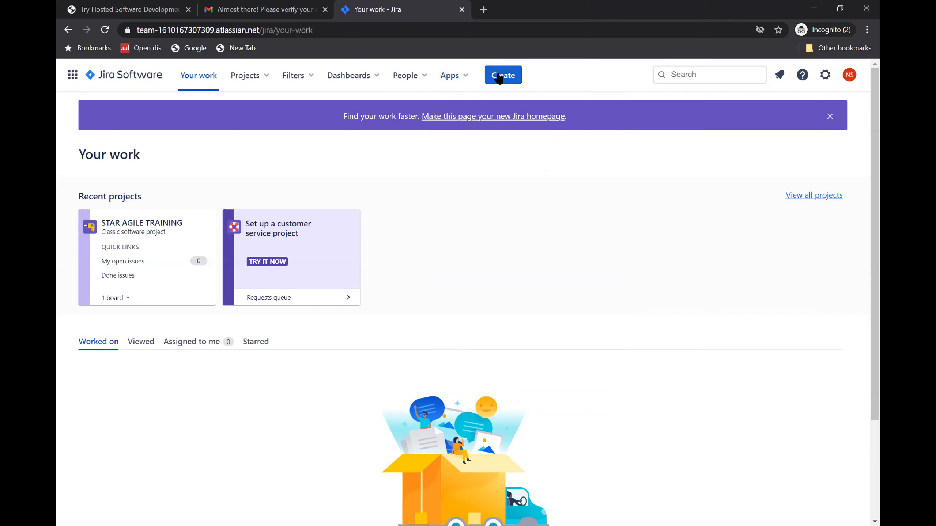
{"action": "left_click", "coordinate": [500, 78]}
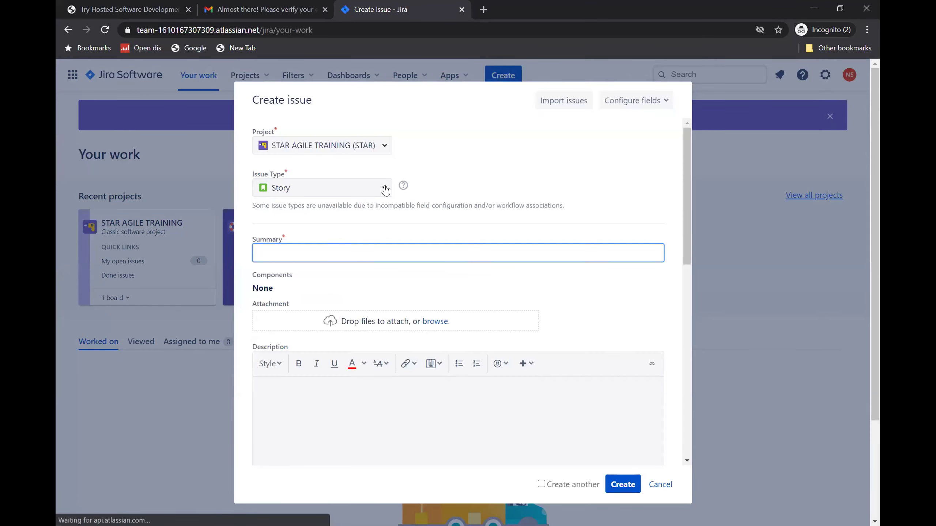
- Check the issue type options, keep Story, review the form and cancel without creating an issue
{"action": "left_click", "coordinate": [385, 189]}
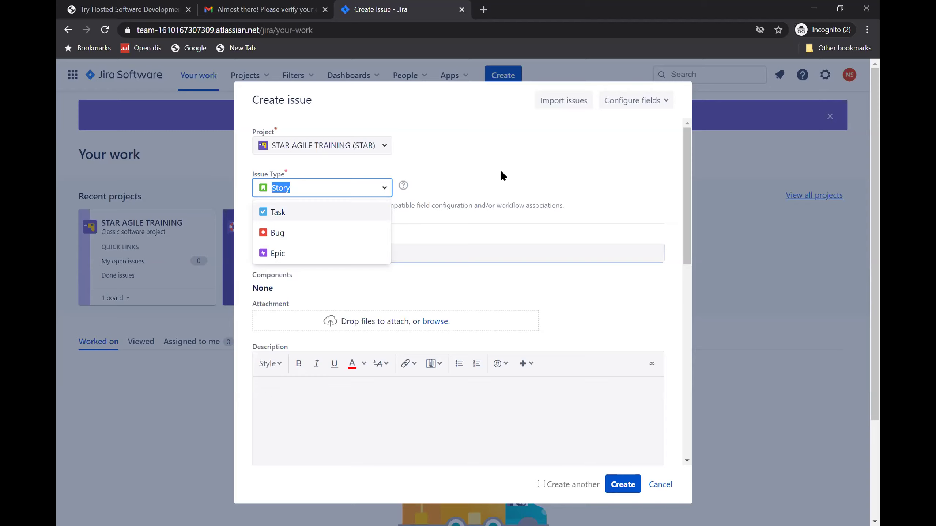
{"action": "left_click", "coordinate": [502, 175]}
{"action": "scroll", "coordinate": [475, 298], "scroll_direction": "down", "scroll_amount": 10}
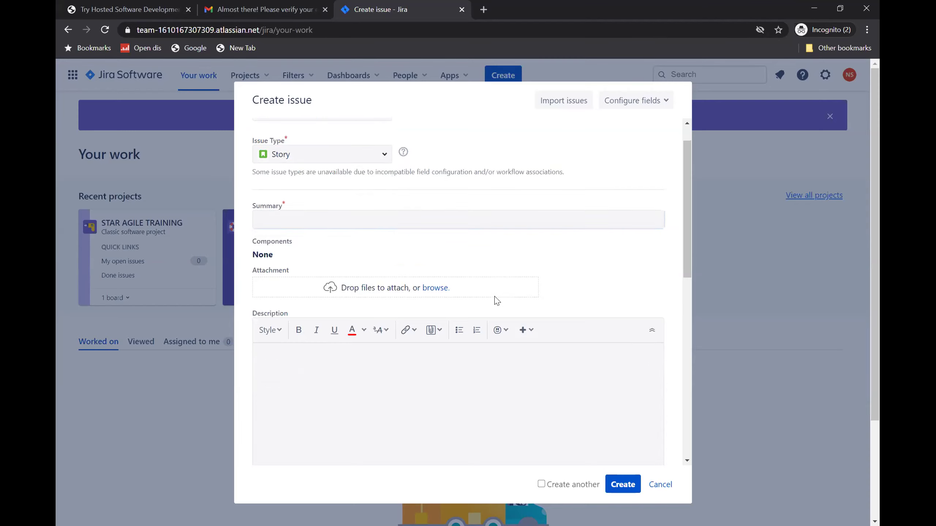
{"action": "scroll", "coordinate": [421, 392], "scroll_direction": "down", "scroll_amount": 2}
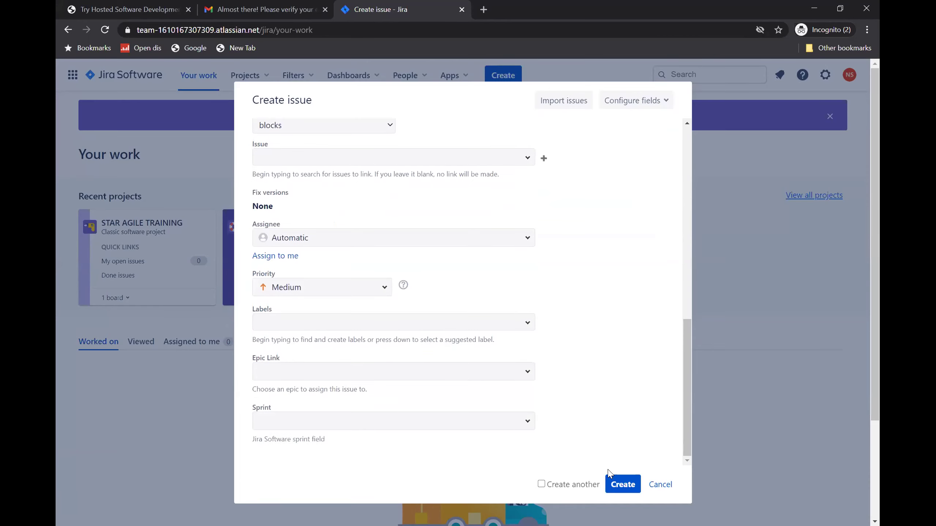
{"action": "left_click", "coordinate": [658, 485]}
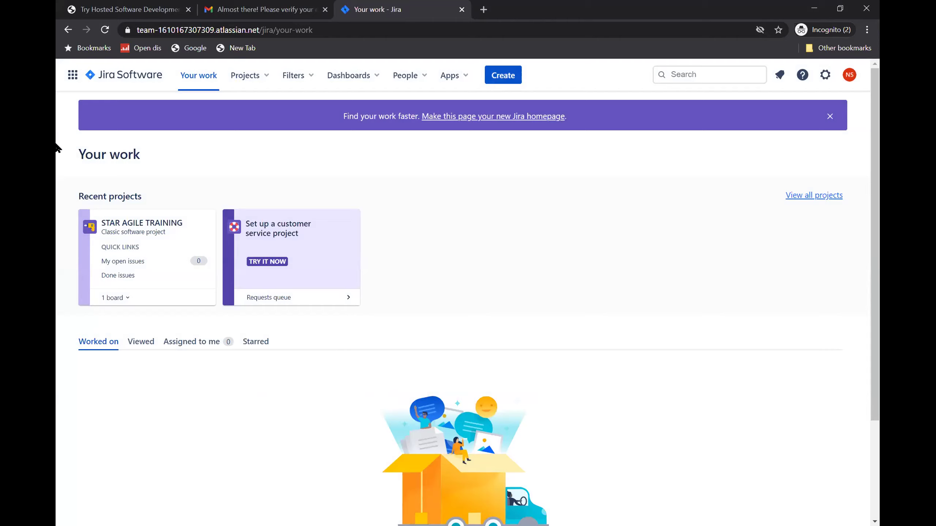
- Open STAR AGILE TRAINING (STAR) from the recent projects list
{"action": "left_click", "coordinate": [266, 79]}
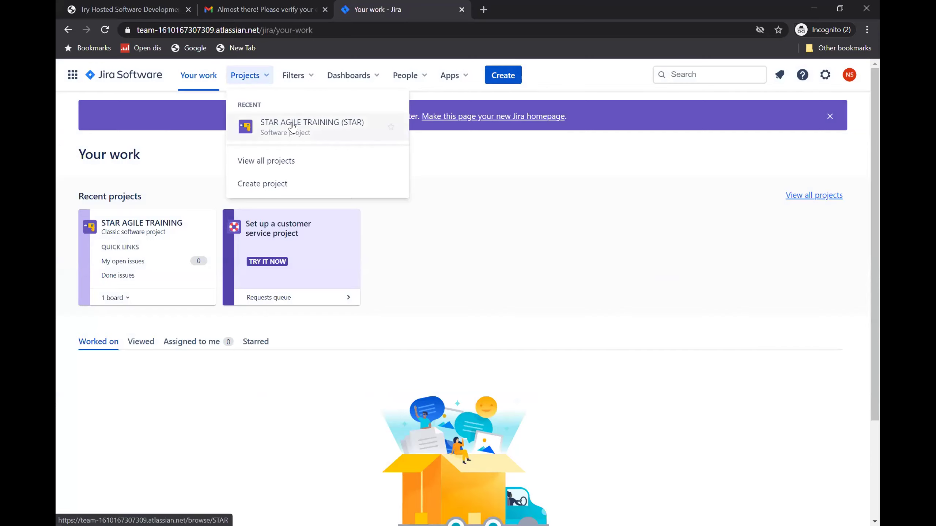
{"action": "left_click", "coordinate": [311, 129]}
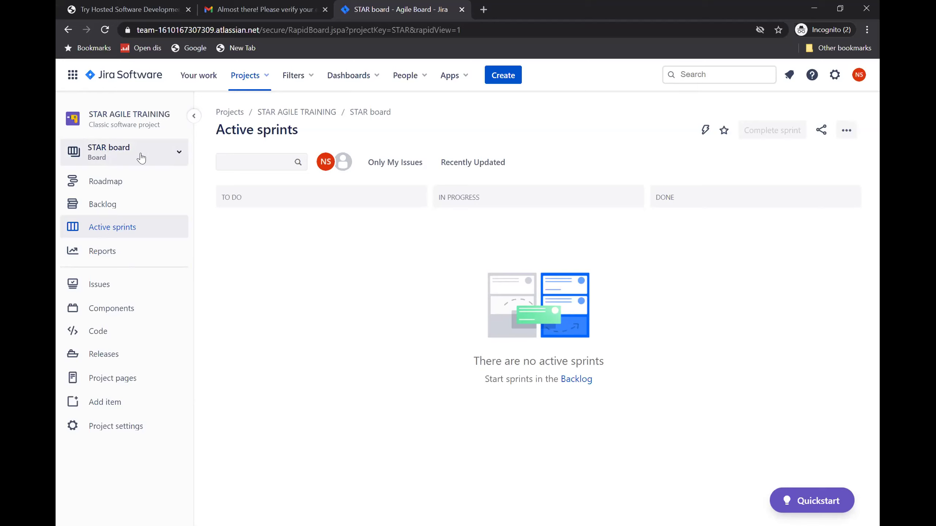
{"action": "left_click", "coordinate": [178, 152]}
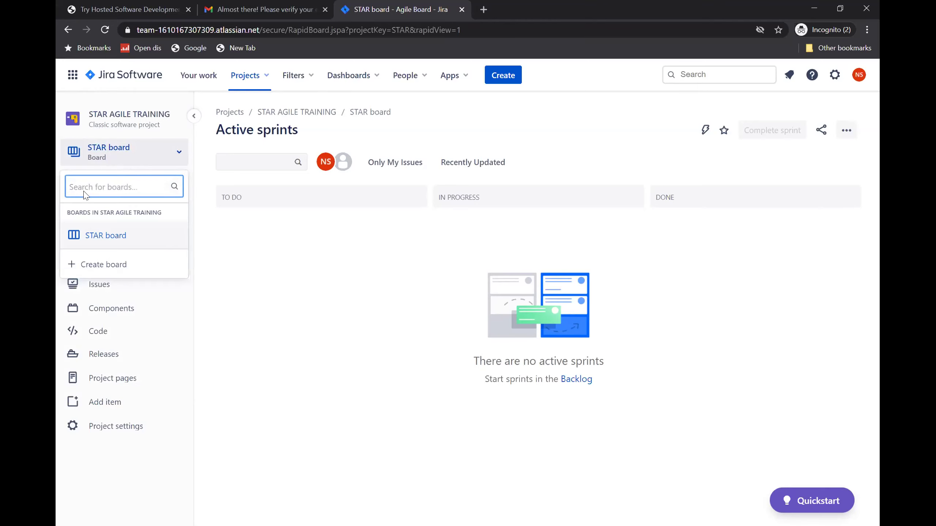
{"action": "left_click", "coordinate": [110, 236]}
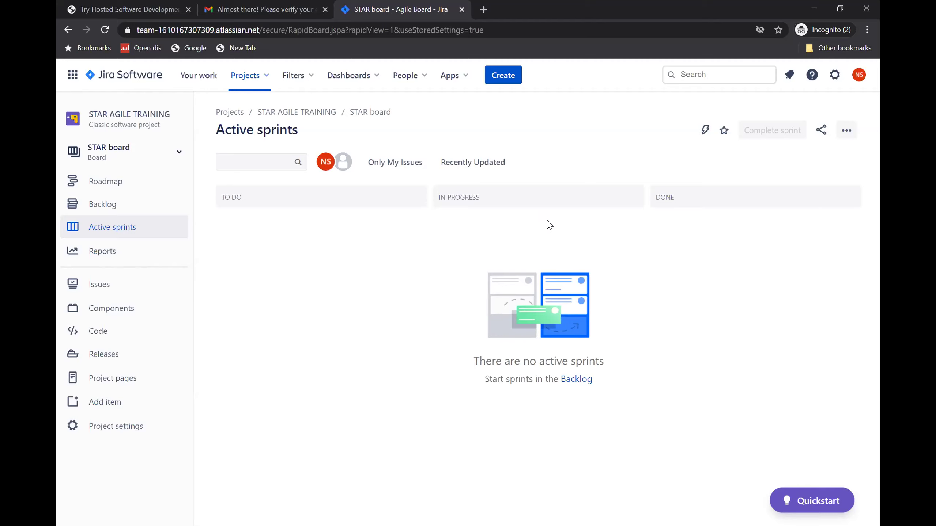
- Switch to the STAR board's Roadmap to see its empty monthly epic timeline
{"action": "left_click", "coordinate": [90, 182]}
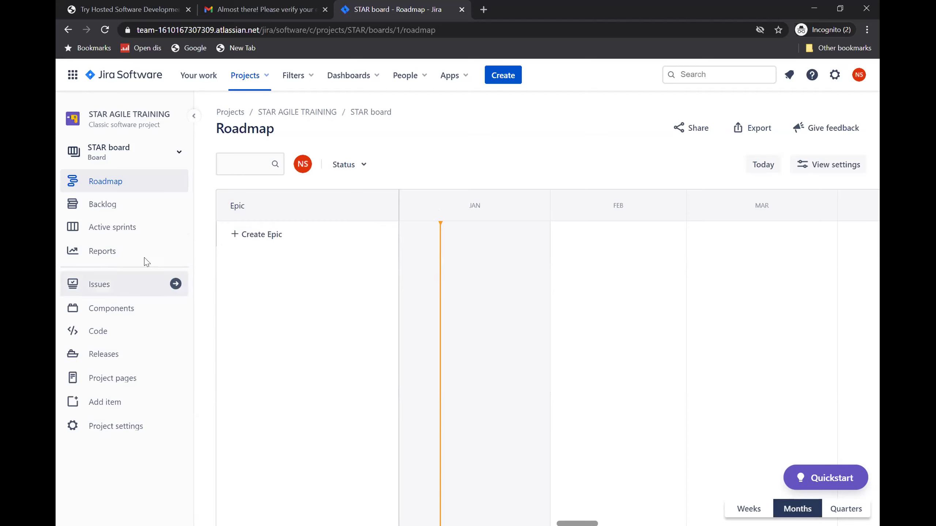
- Switch to the STAR board's Backlog, which holds 0 issues
{"action": "left_click", "coordinate": [118, 214]}
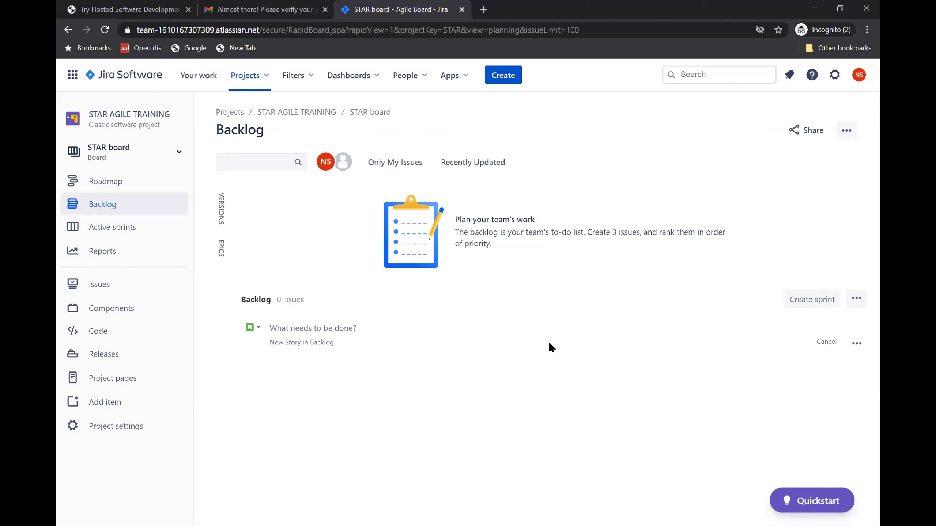
- Return to the STAR board's Active sprints view, which still has no active sprints
{"action": "left_click", "coordinate": [128, 225]}
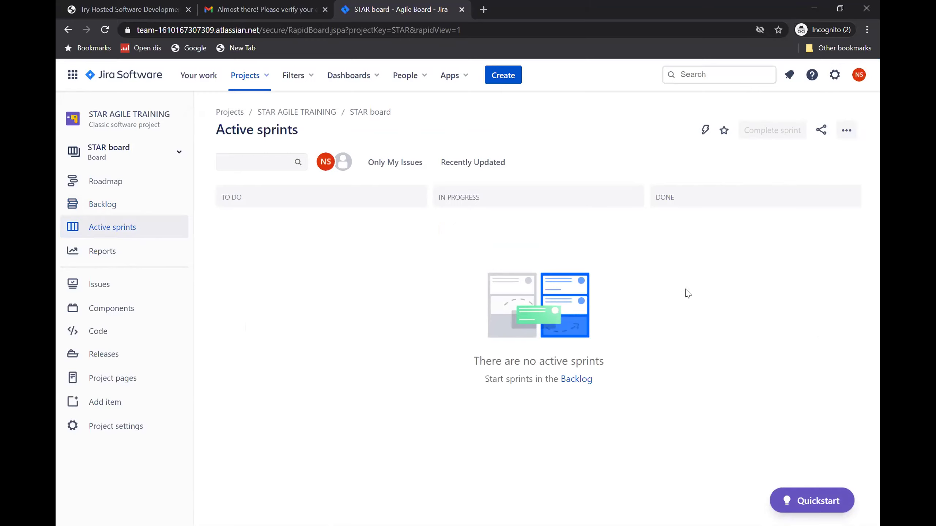
- Browse the agile, issue analysis and forecast & management reports, then return to the project
{"action": "left_click", "coordinate": [124, 254]}
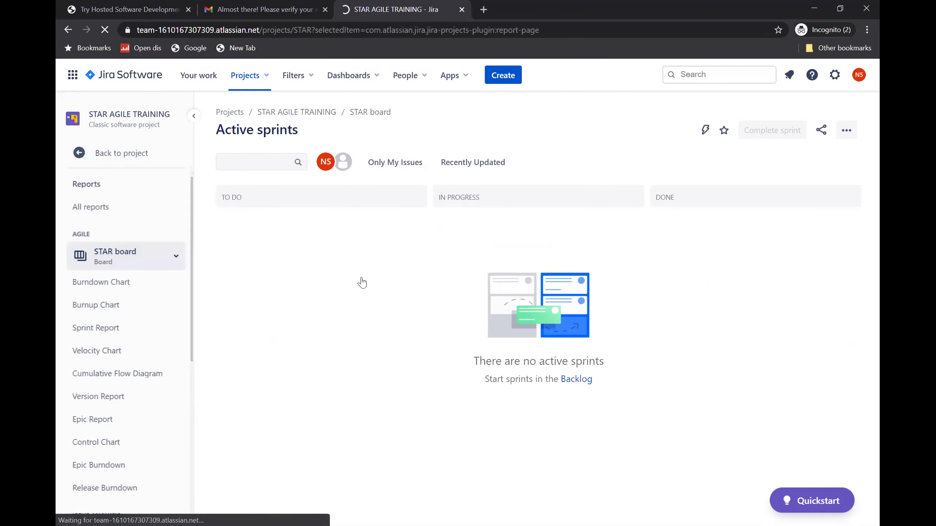
{"action": "scroll", "coordinate": [621, 306], "scroll_direction": "down", "scroll_amount": 5}
{"action": "scroll", "coordinate": [621, 306], "scroll_direction": "down", "scroll_amount": 10}
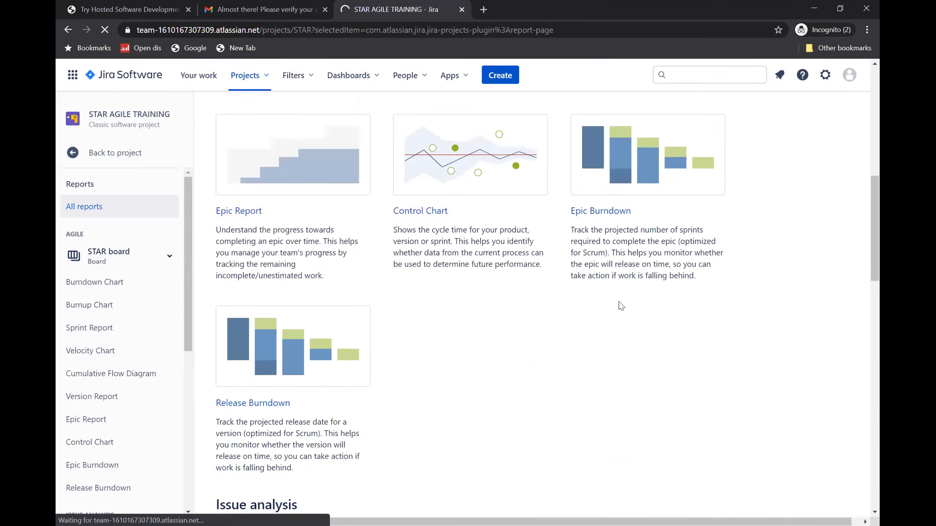
{"action": "scroll", "coordinate": [621, 306], "scroll_direction": "down", "scroll_amount": 5}
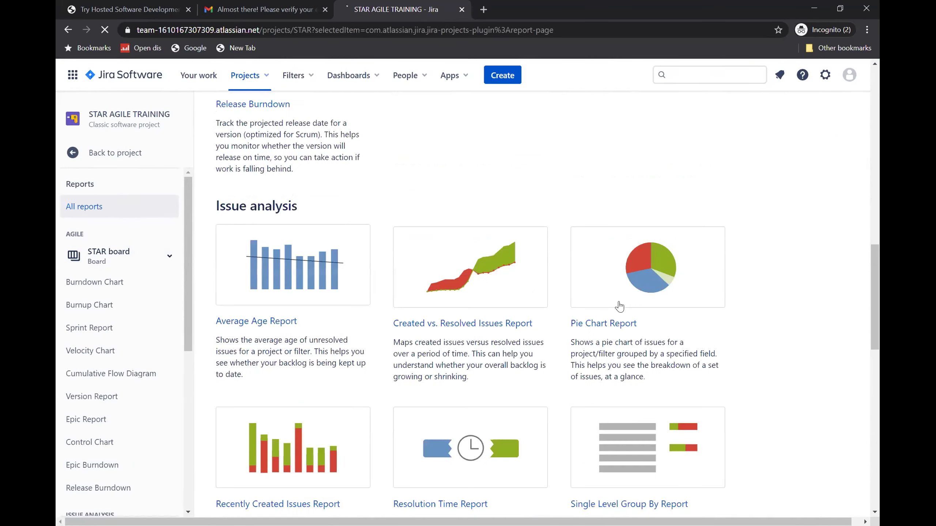
{"action": "scroll", "coordinate": [533, 310], "scroll_direction": "down", "scroll_amount": 5}
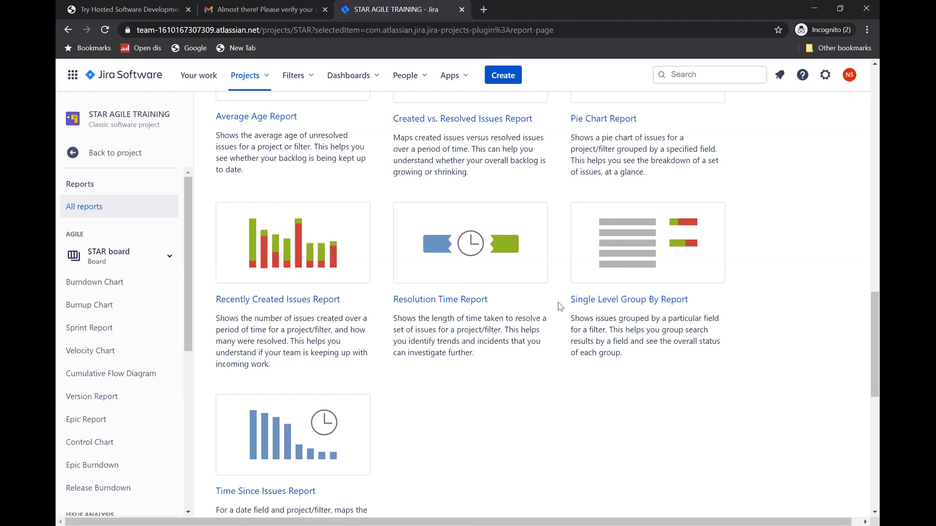
{"action": "scroll", "coordinate": [560, 306], "scroll_direction": "down", "scroll_amount": 10}
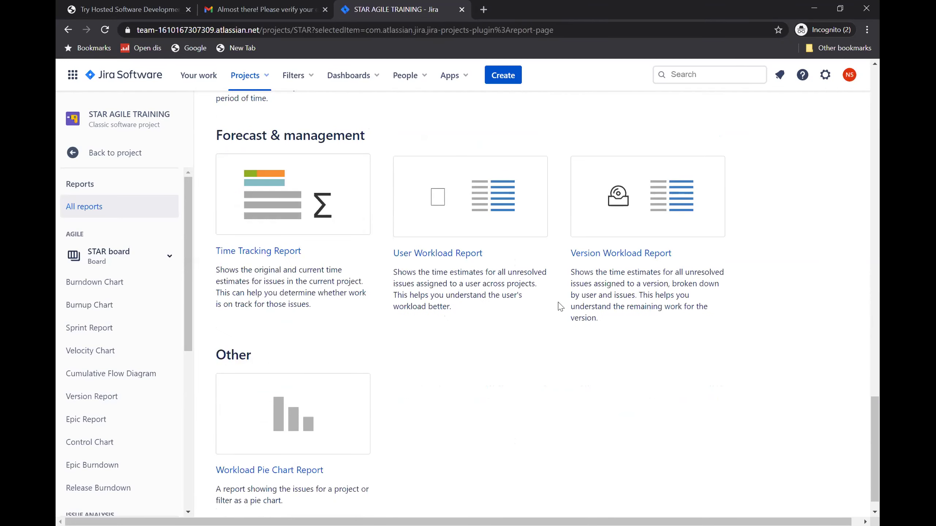
{"action": "scroll", "coordinate": [561, 306], "scroll_direction": "up", "scroll_amount": 10}
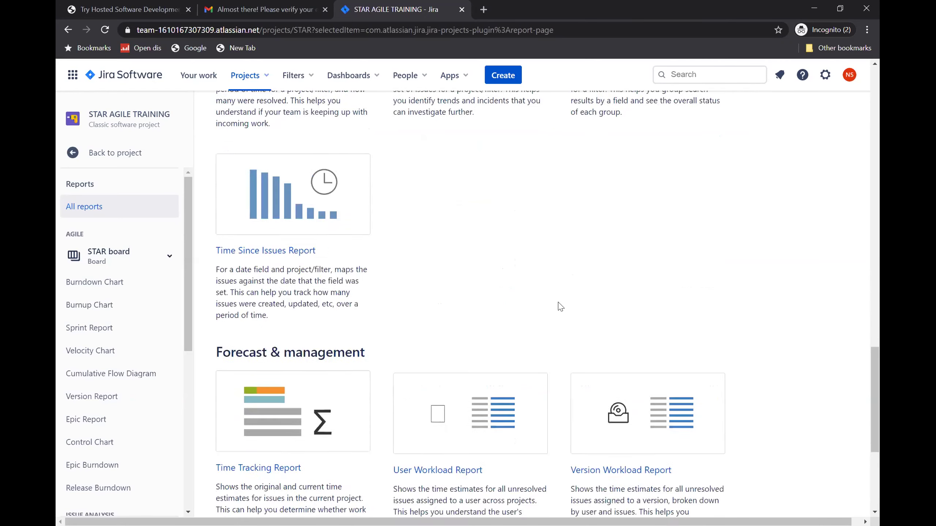
{"action": "scroll", "coordinate": [560, 306], "scroll_direction": "up", "scroll_amount": 6}
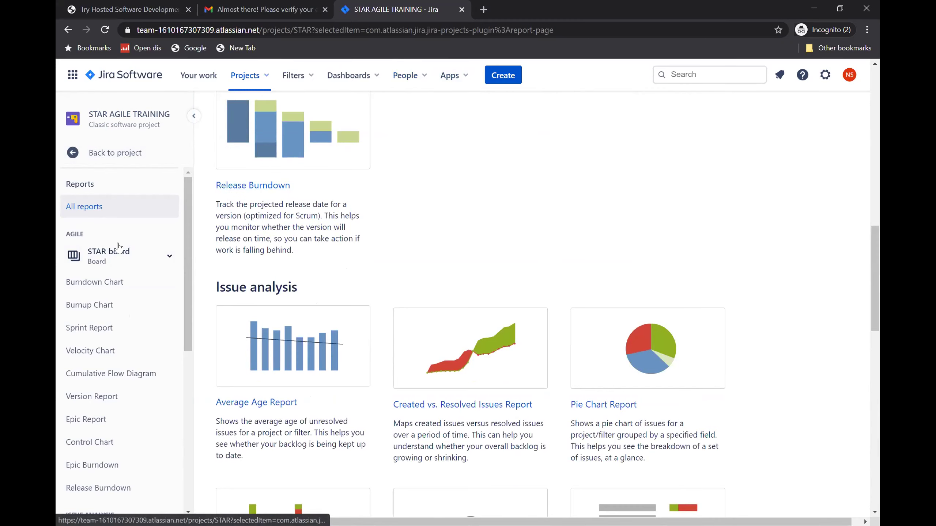
{"action": "left_click", "coordinate": [111, 153]}
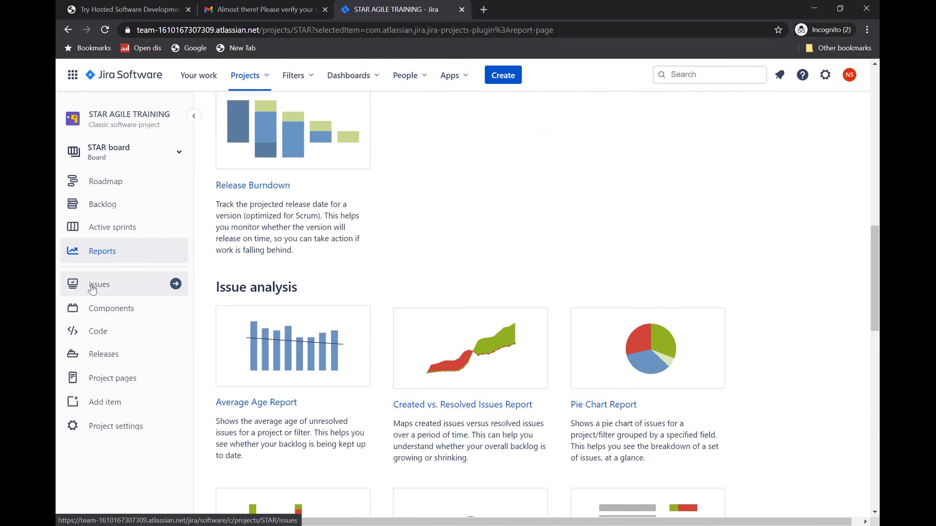
- Check the STAR AGILE TRAINING Issues list showing no issues found, then restore the project navigation
{"action": "left_click", "coordinate": [133, 292]}
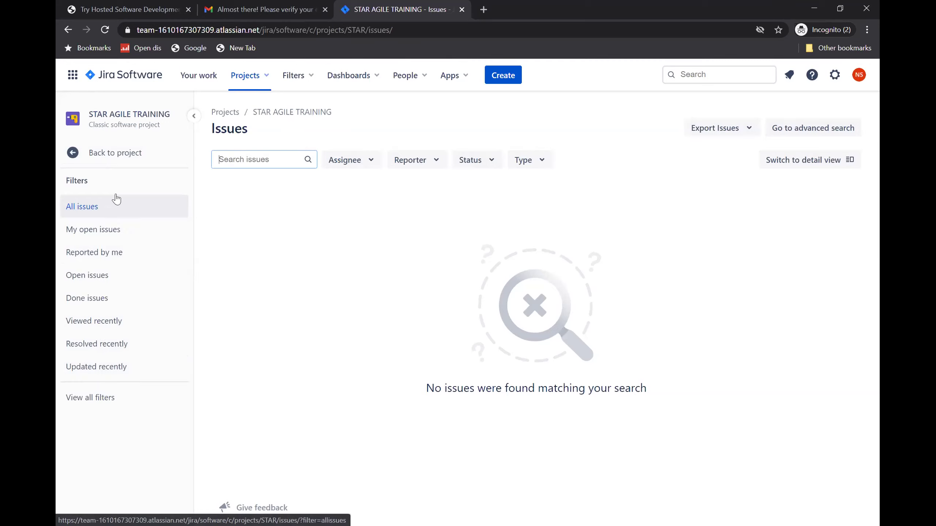
{"action": "left_click", "coordinate": [110, 152]}
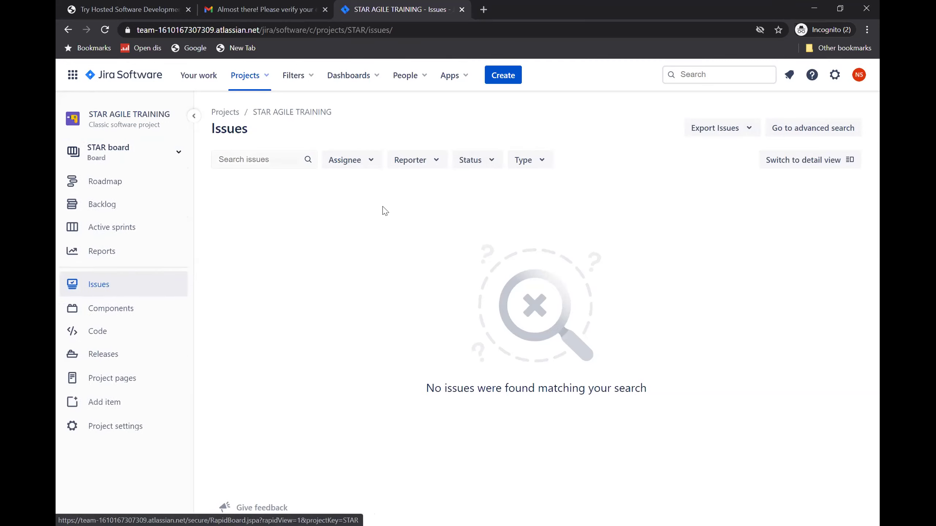
{"action": "left_click", "coordinate": [126, 313]}
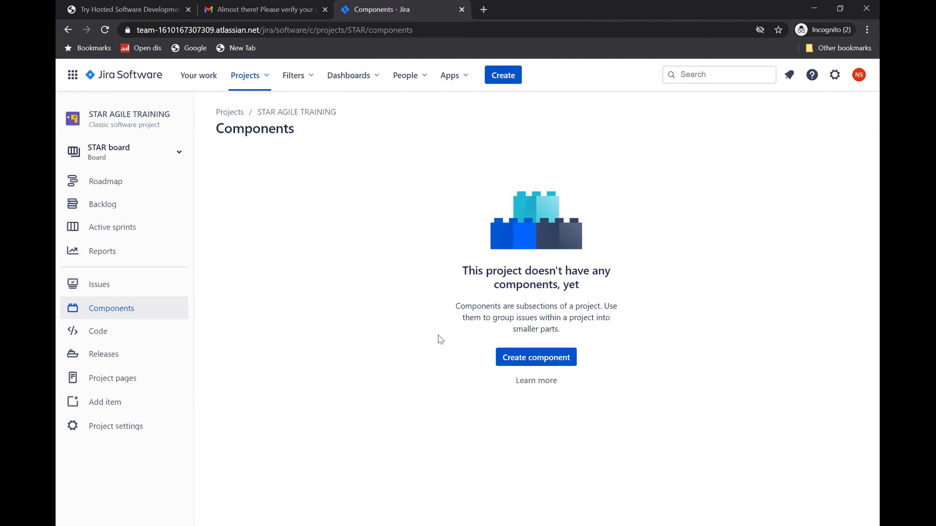
- Open the project's Code page for connecting Bitbucket or other source code providers
{"action": "left_click", "coordinate": [116, 337]}
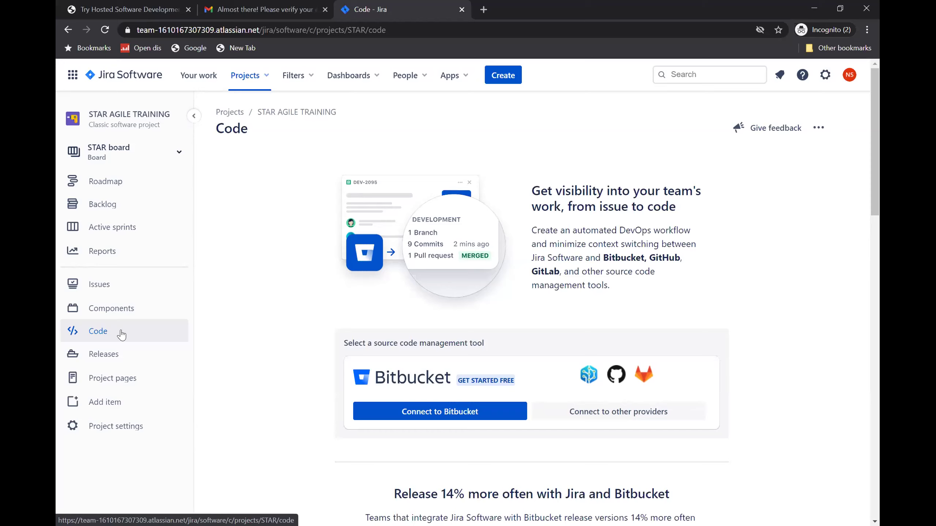
- Open the STAR AGILE TRAINING Releases page, which lists no versions yet
{"action": "left_click", "coordinate": [118, 354]}
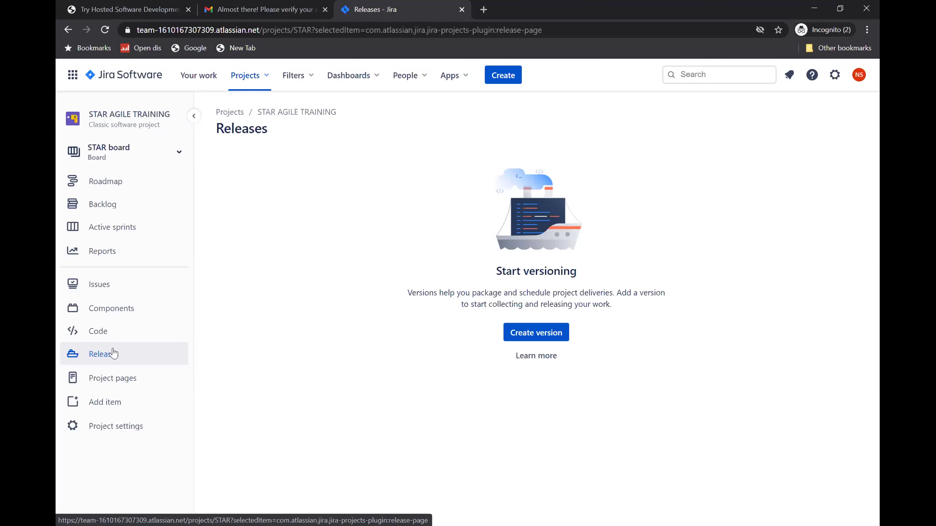
- View the Project pages templates (Blank page, Decision, Retrospective), then bring up the add-item options
{"action": "left_click", "coordinate": [114, 378]}
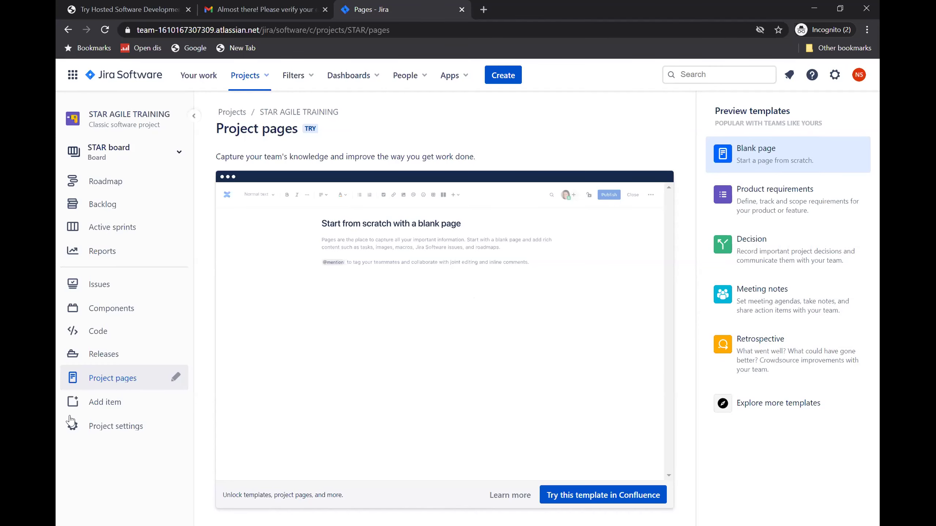
{"action": "left_click", "coordinate": [105, 402]}
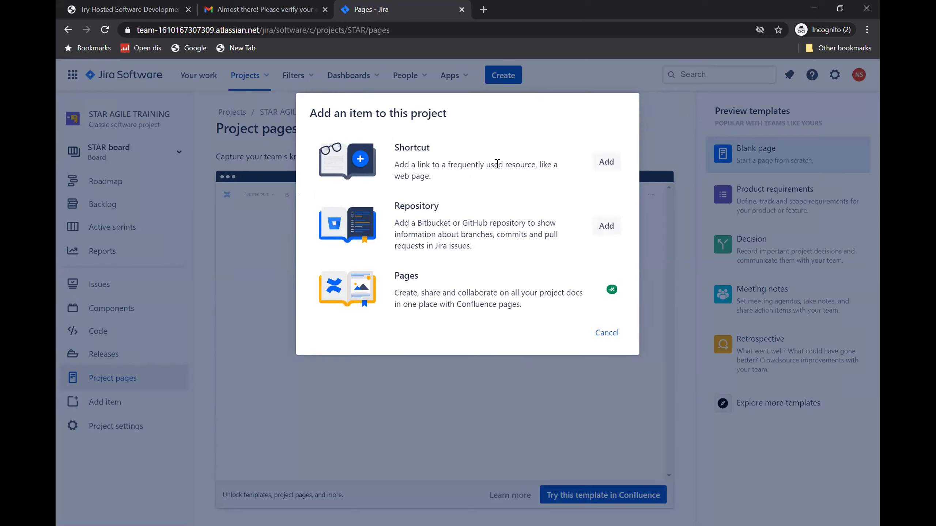
{"action": "left_click_drag", "start_coordinate": [505, 164], "coordinate": [537, 165]}
{"action": "left_click_drag", "start_coordinate": [417, 225], "coordinate": [492, 223]}
{"action": "left_click", "coordinate": [461, 218]}
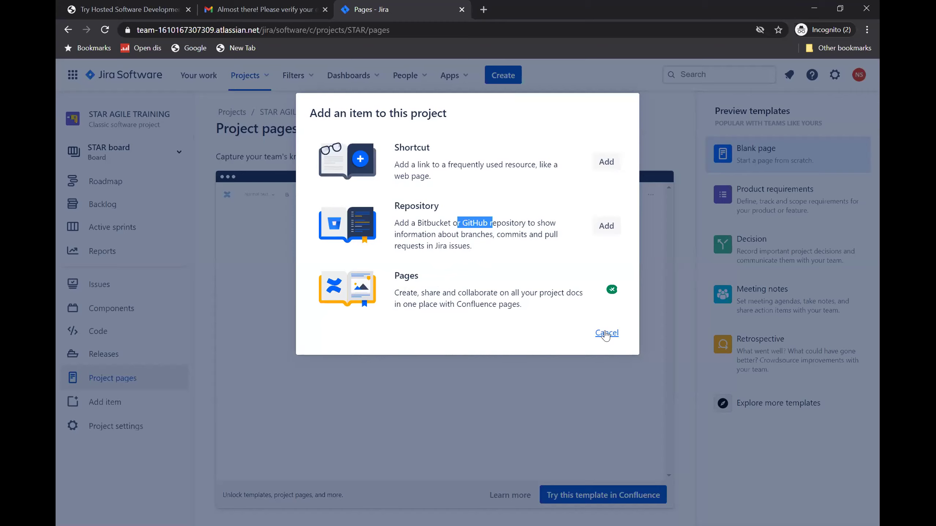
{"action": "left_click", "coordinate": [606, 333]}
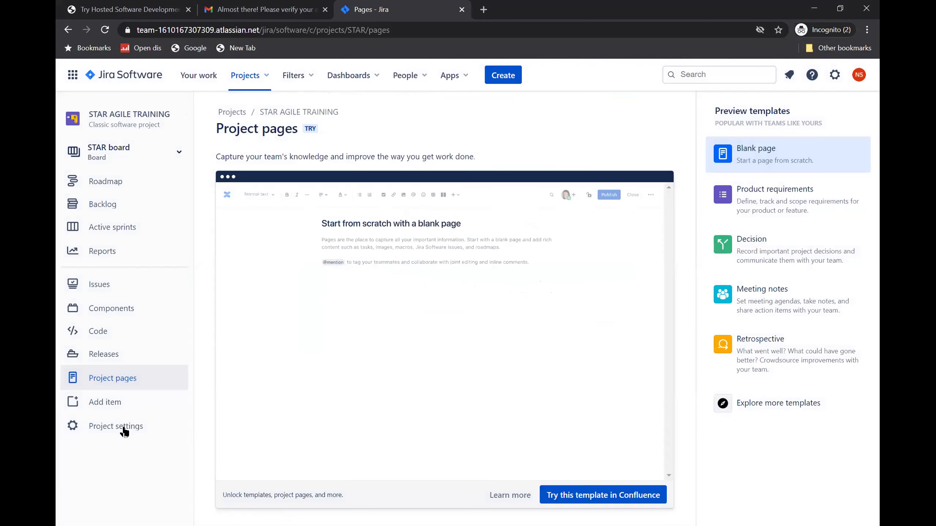
- Open Project settings to the Details page showing name STAR AGILE TRAINING and key STAR
{"action": "left_click", "coordinate": [123, 426]}
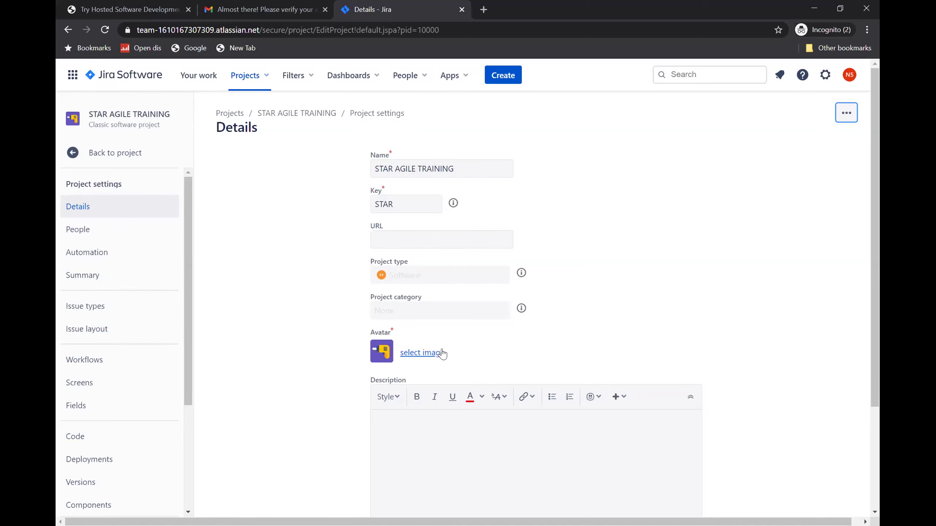
- Look through the Details form down to Project lead and Default Assignee, then return to the STAR board
{"action": "scroll", "coordinate": [446, 362], "scroll_direction": "down", "scroll_amount": 4}
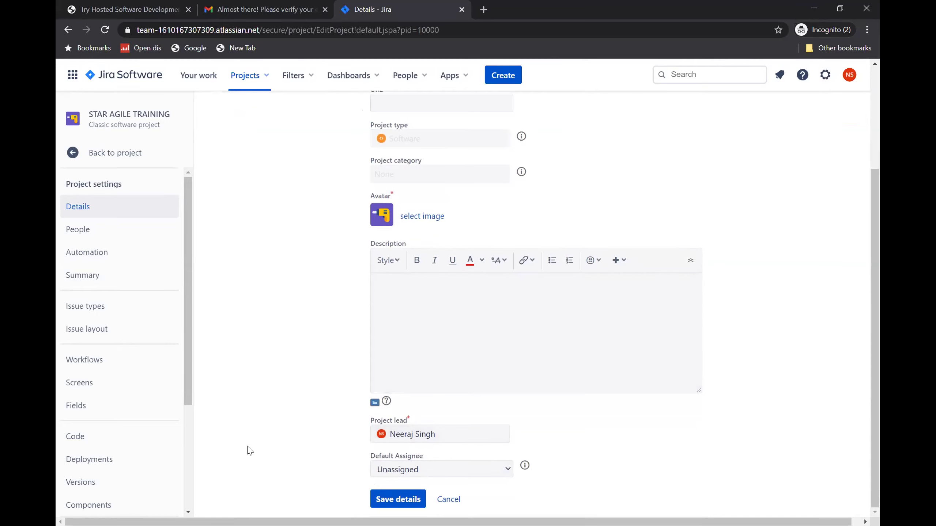
{"action": "mouse_move", "coordinate": [196, 309]}
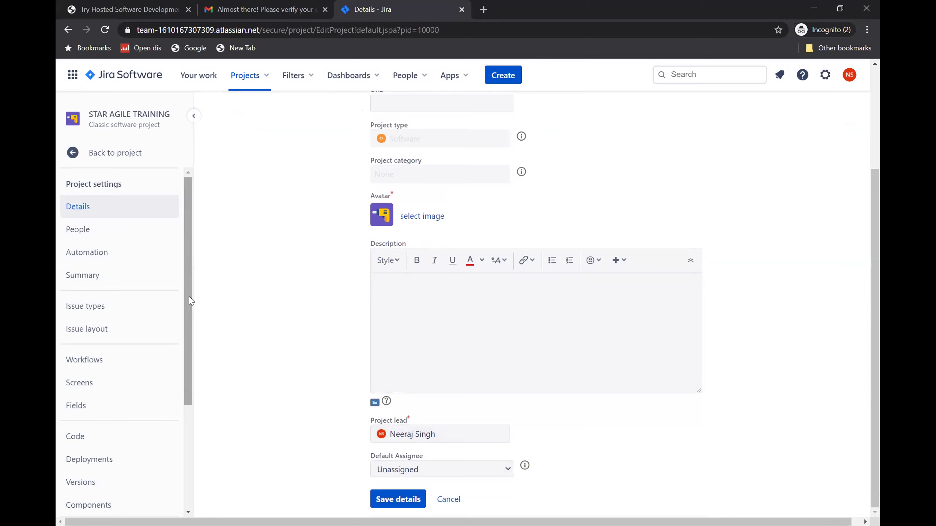
{"action": "scroll", "coordinate": [188, 306], "scroll_direction": "down", "scroll_amount": 1}
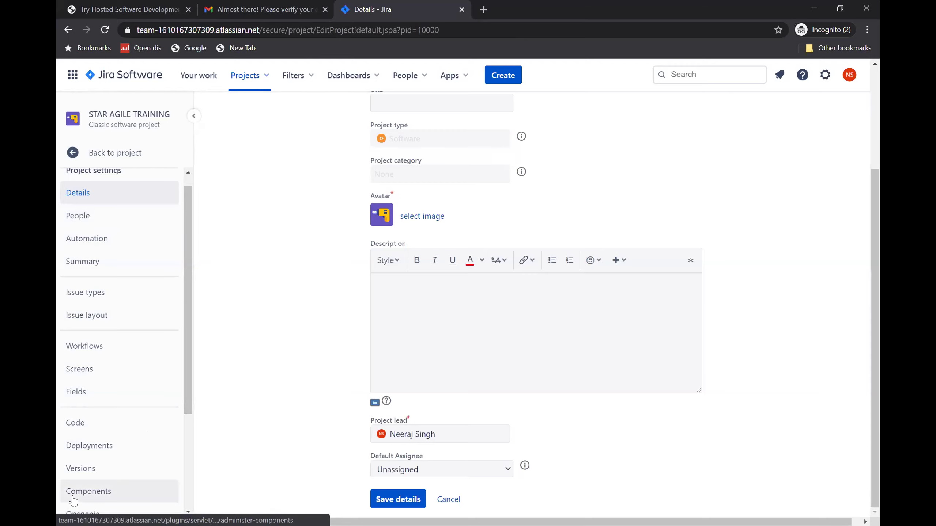
{"action": "left_click", "coordinate": [118, 153]}
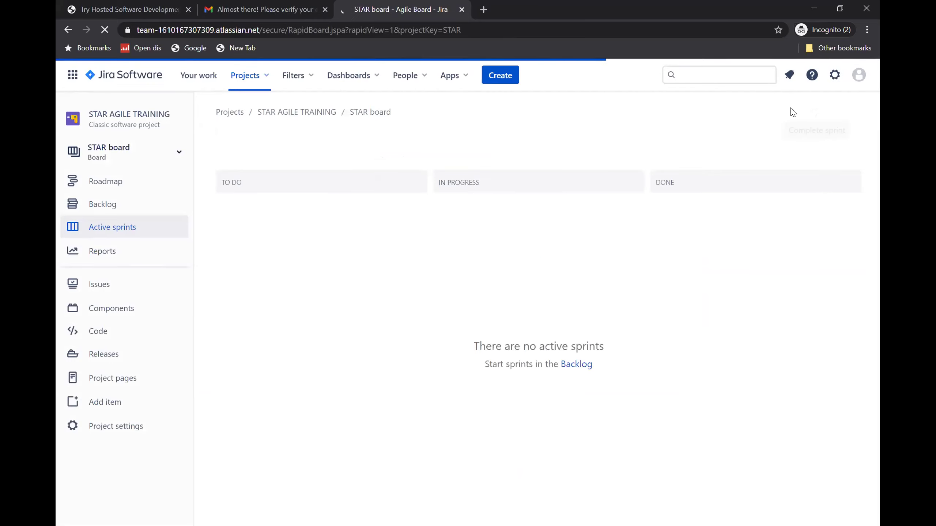
- From the empty Active sprints board, open the full Jira Settings panel from the gear menu
{"action": "left_click", "coordinate": [859, 78]}
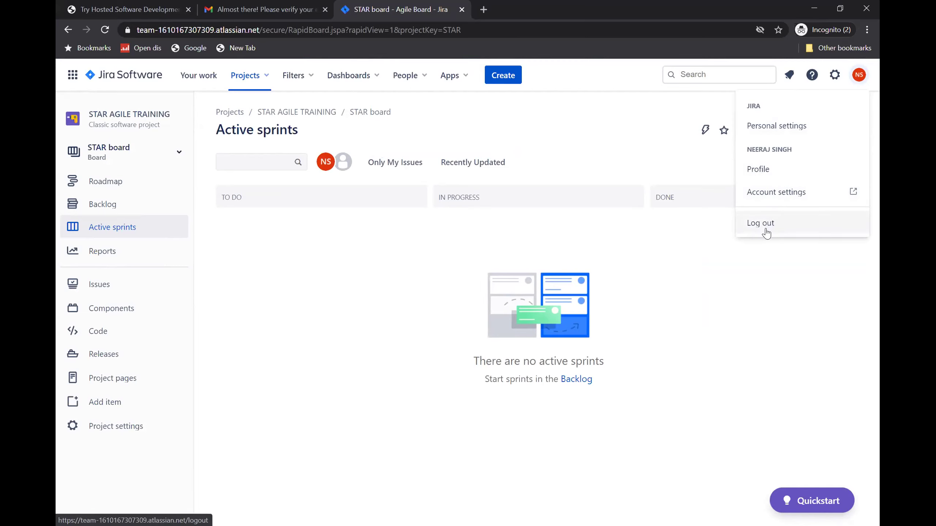
{"action": "left_click", "coordinate": [835, 79]}
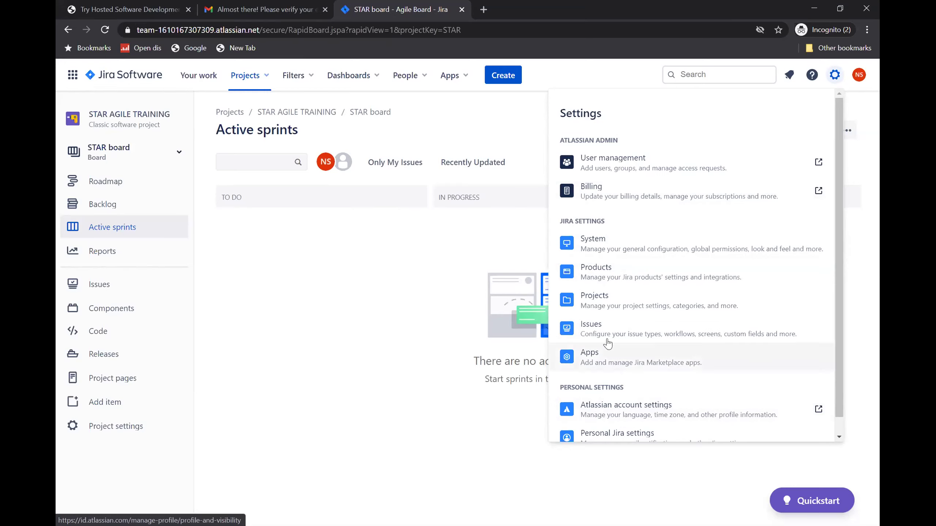
- Dismiss the Settings panel and bring up the purple Jira Quickstart checklist
{"action": "left_click", "coordinate": [507, 131]}
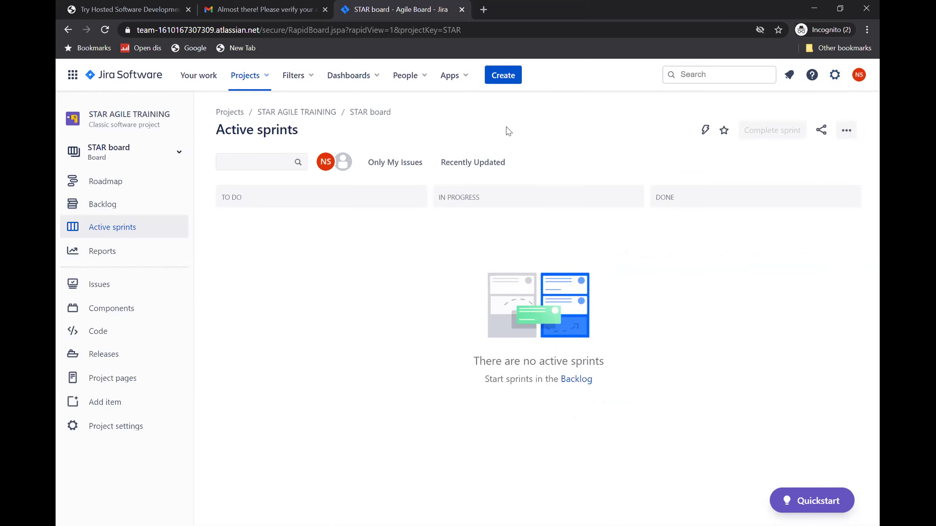
{"action": "left_click", "coordinate": [800, 506]}
- Close the Jira Quickstart checklist so the empty Active sprints board shows fully
{"action": "scroll", "coordinate": [806, 391], "scroll_direction": "down", "scroll_amount": 1}
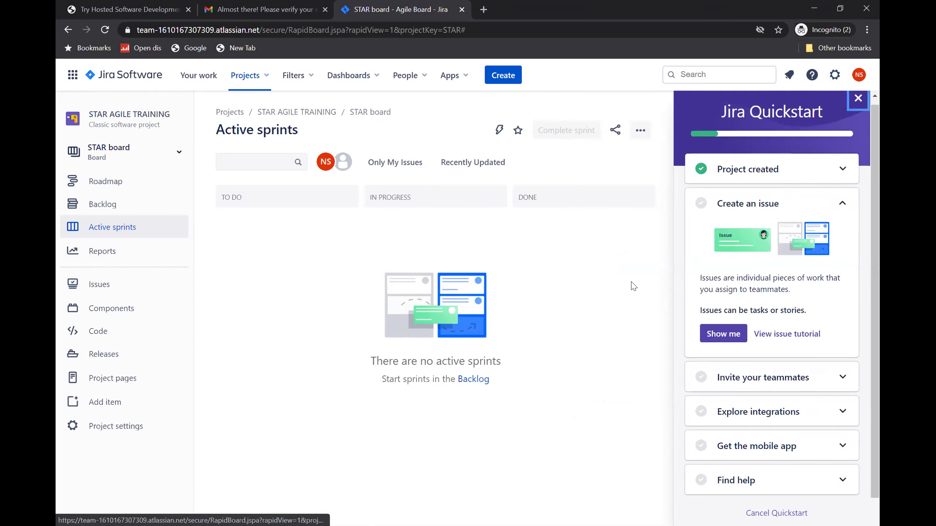
{"action": "left_click", "coordinate": [857, 98]}
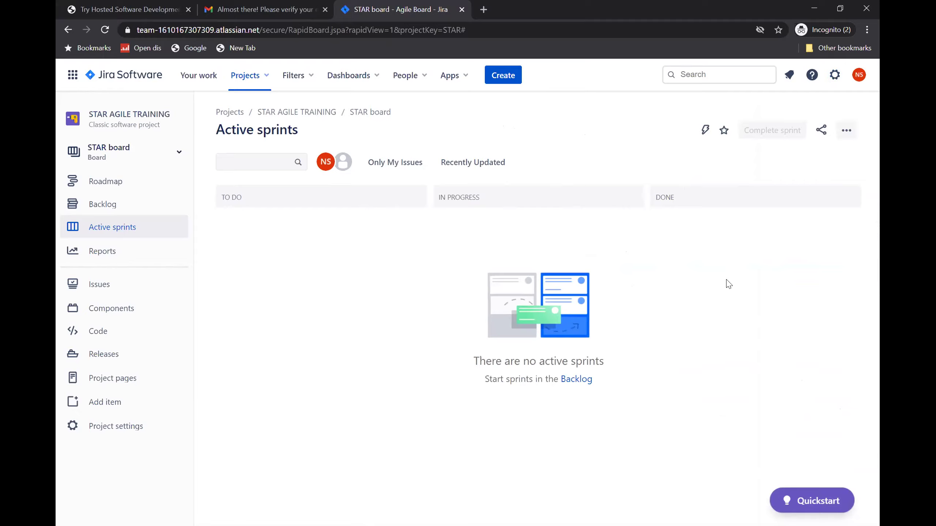